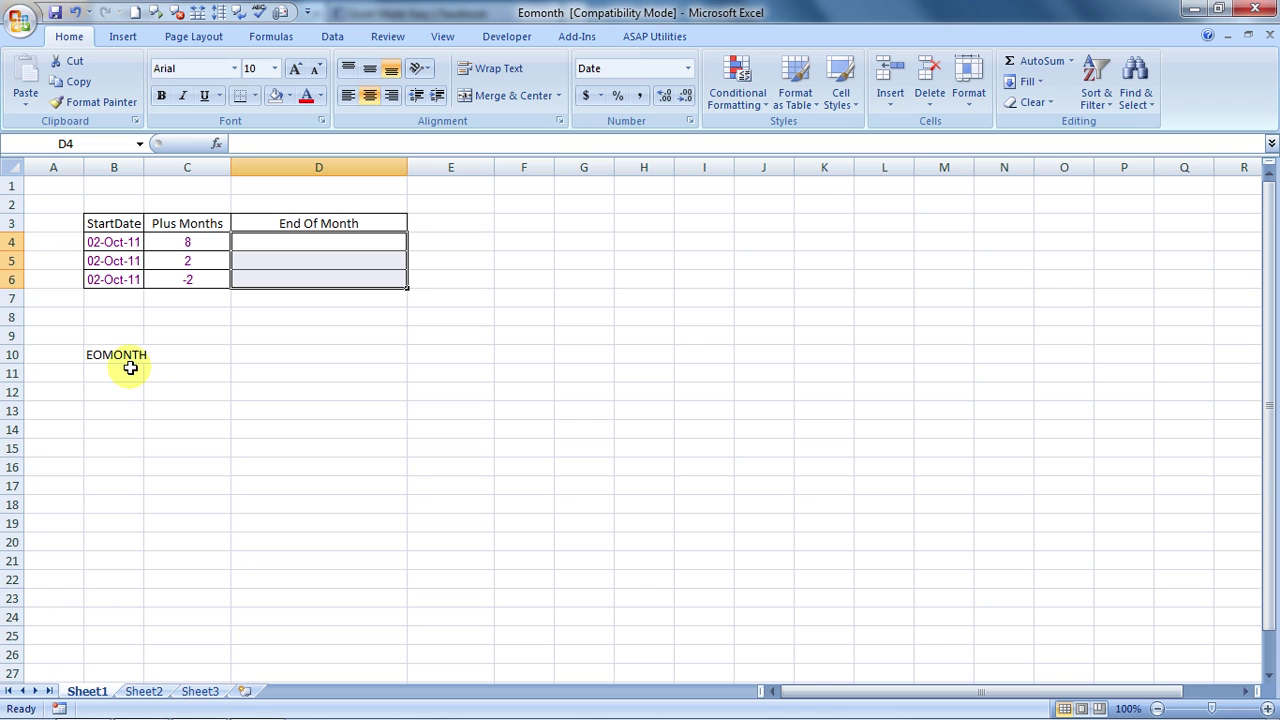
Step: Examine the Plus Months values in C4:C6 and the adjoining End Of Month cells
left_click(206, 238)
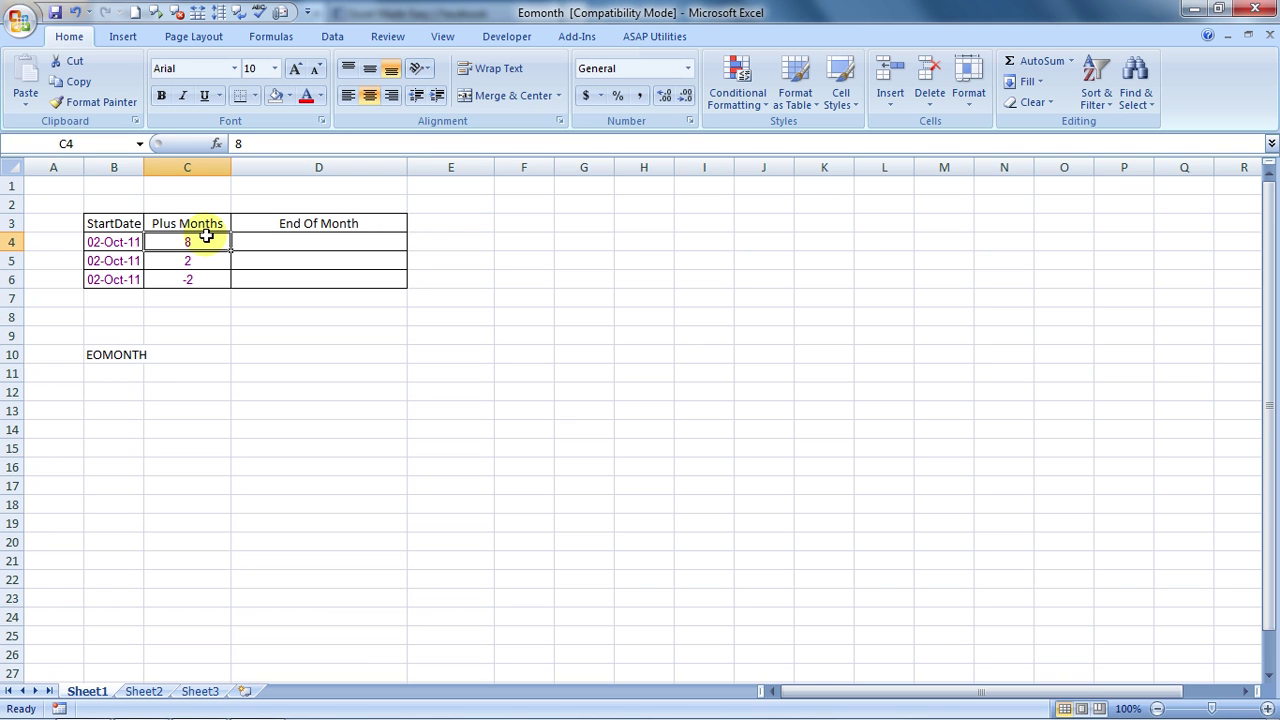
key("Down")
key("Down")
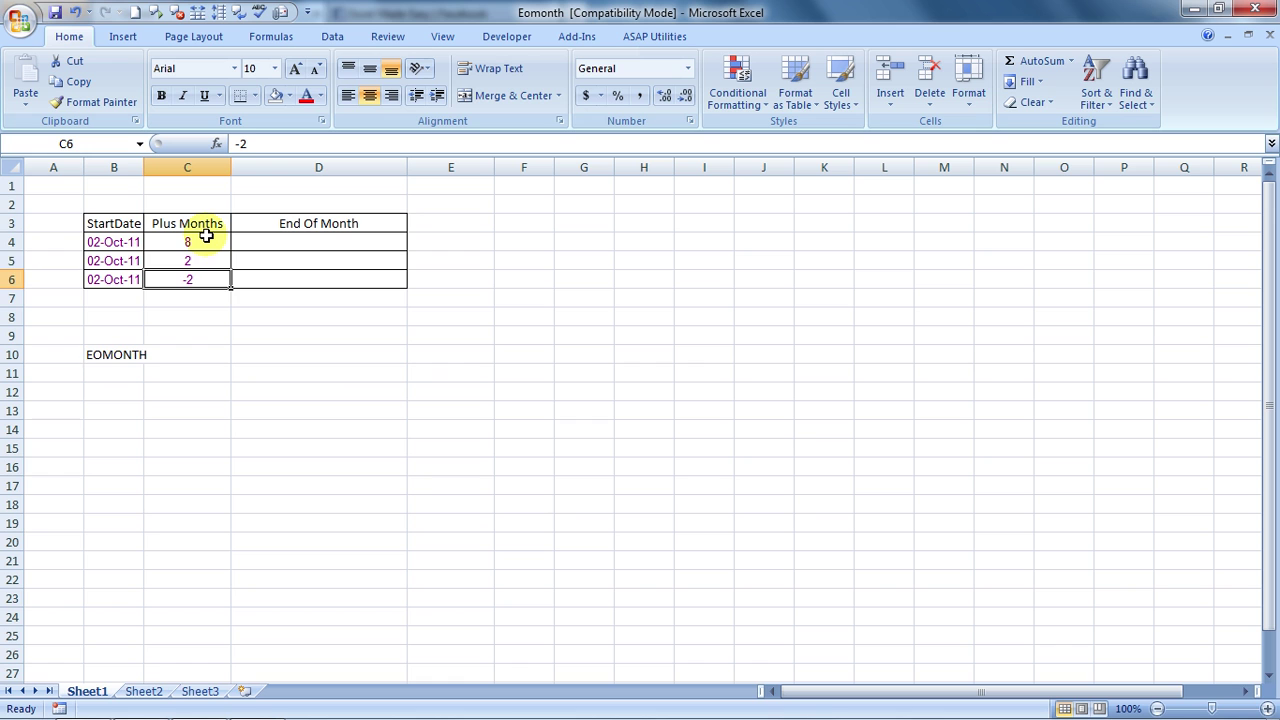
key("Up")
key("Up")
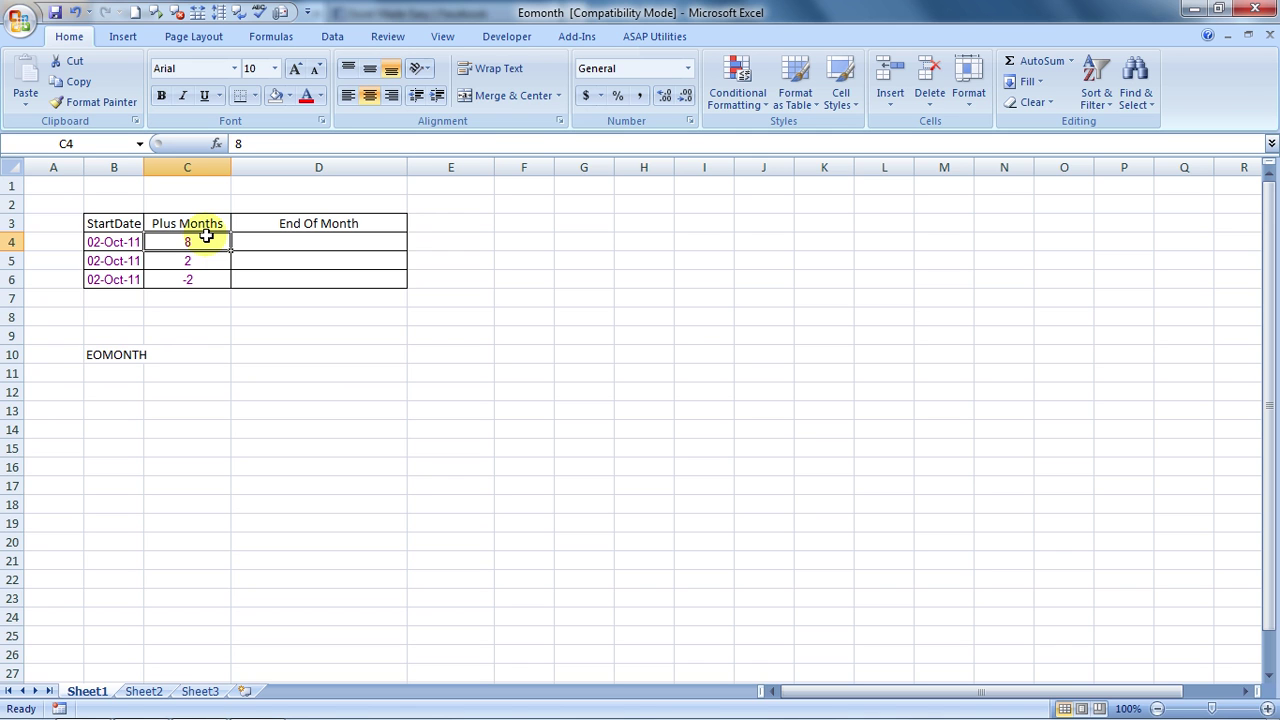
key("Right")
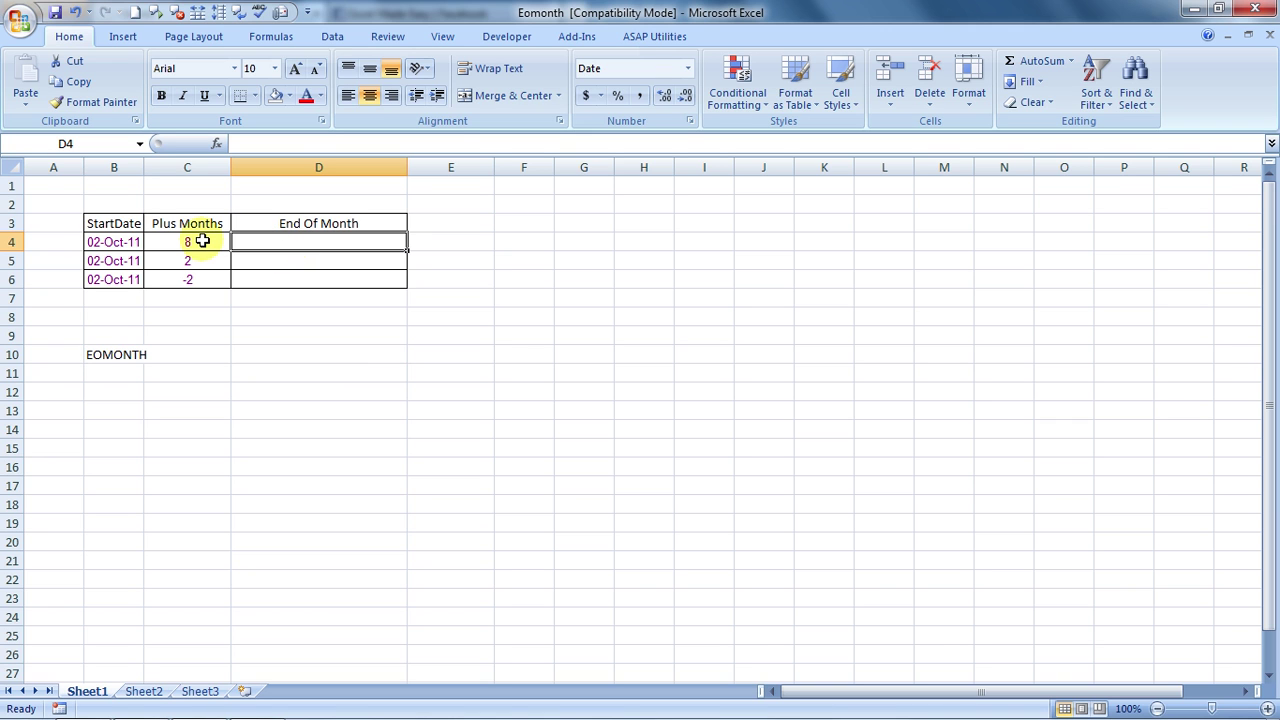
left_click(206, 260)
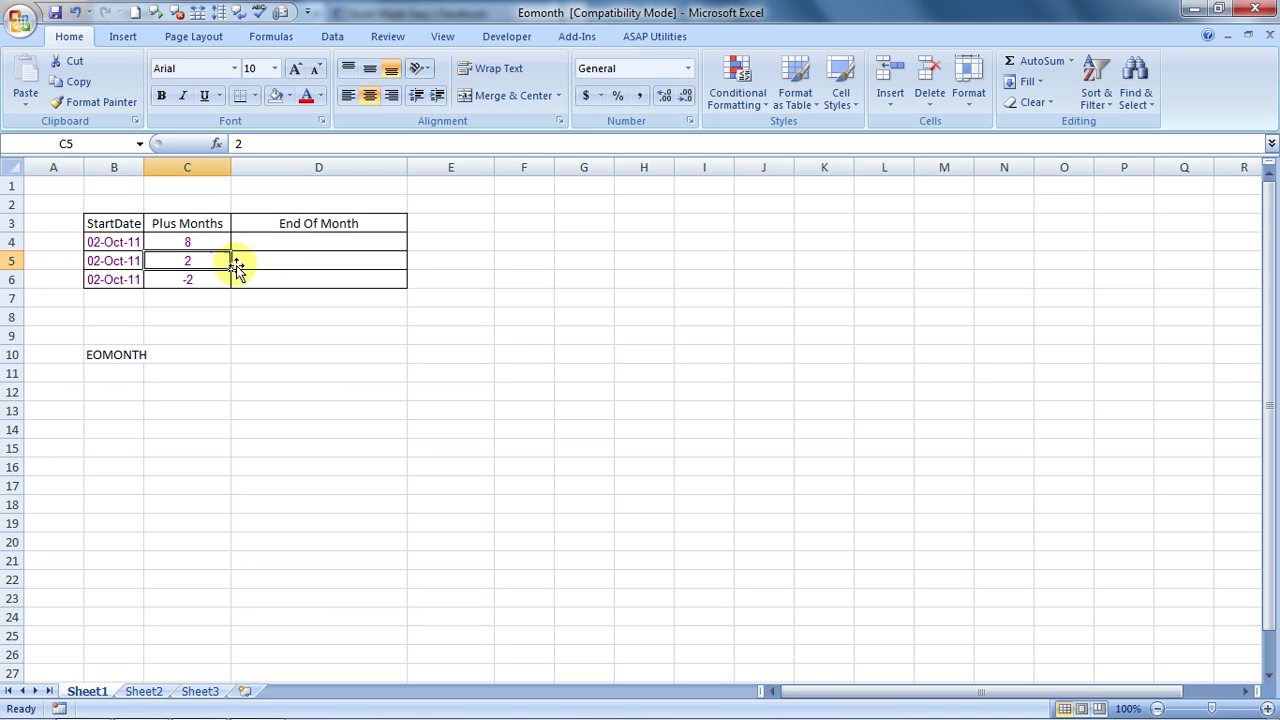
left_click(194, 280)
left_click(262, 282)
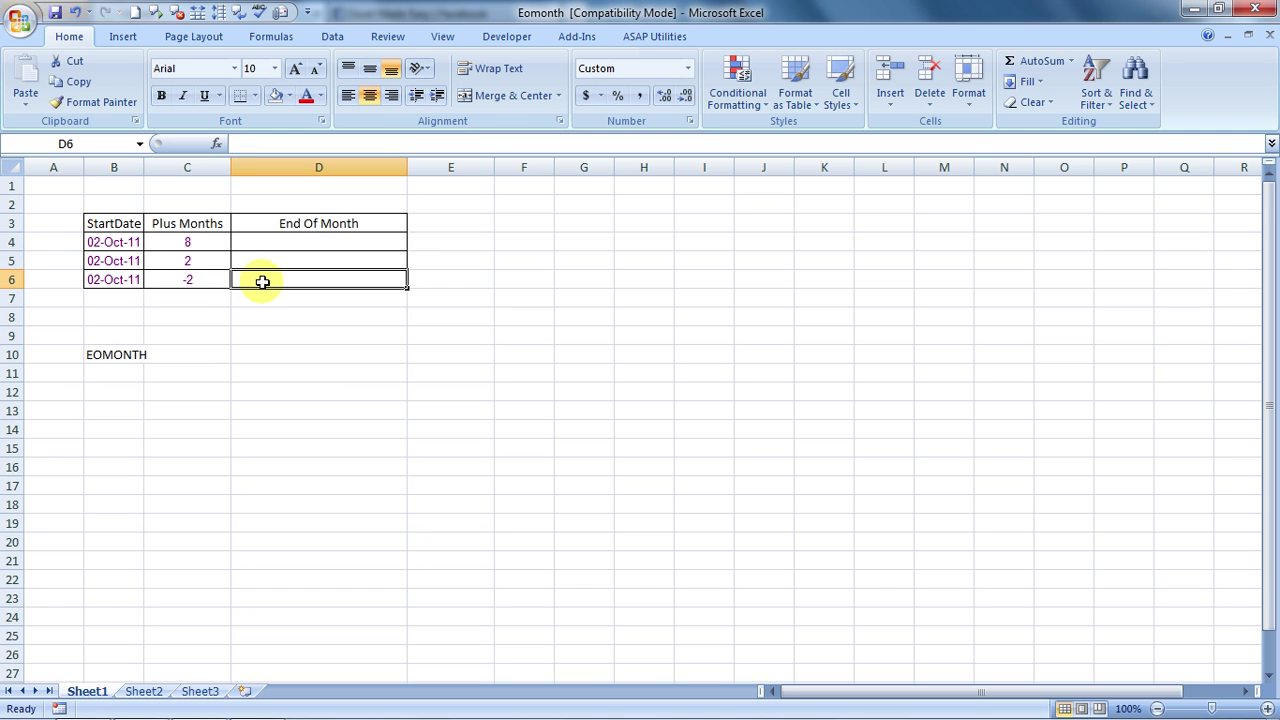
Step: Enter the formula =EOMONTH(B4,C4) in cell D4, referencing the start date and the number of months in that row
key("Up")
key("Up")
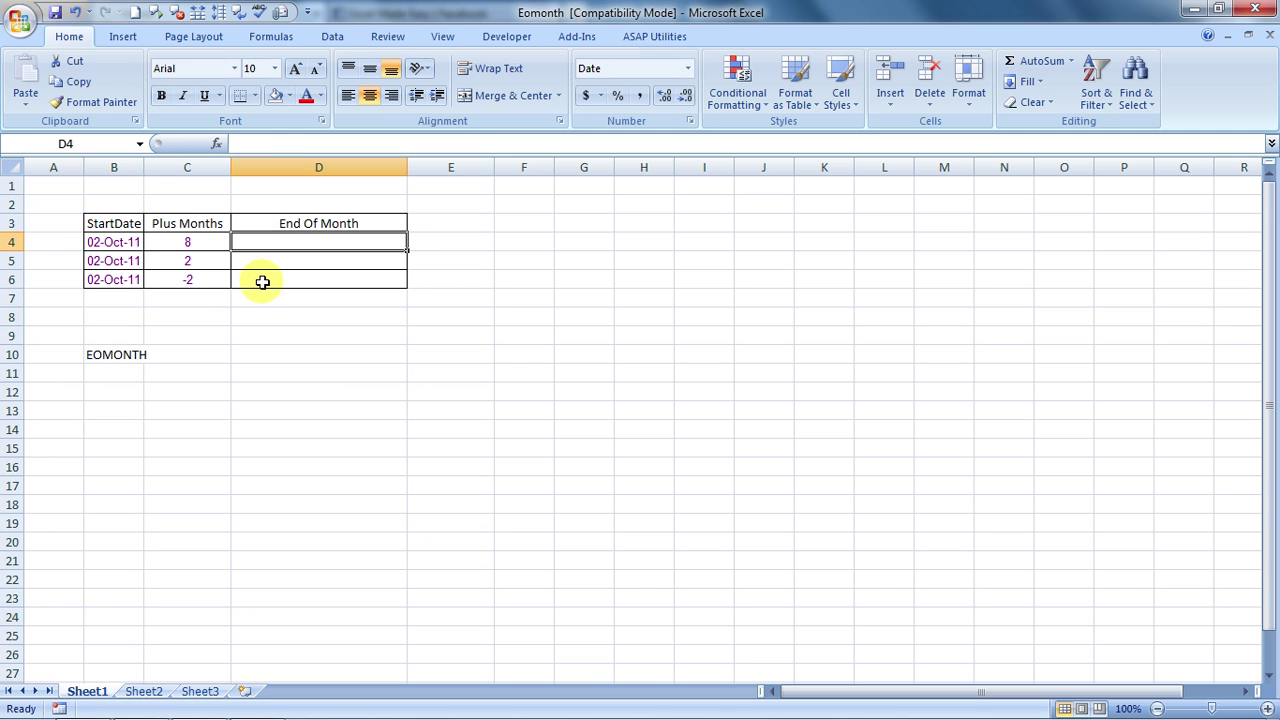
type("=eo")
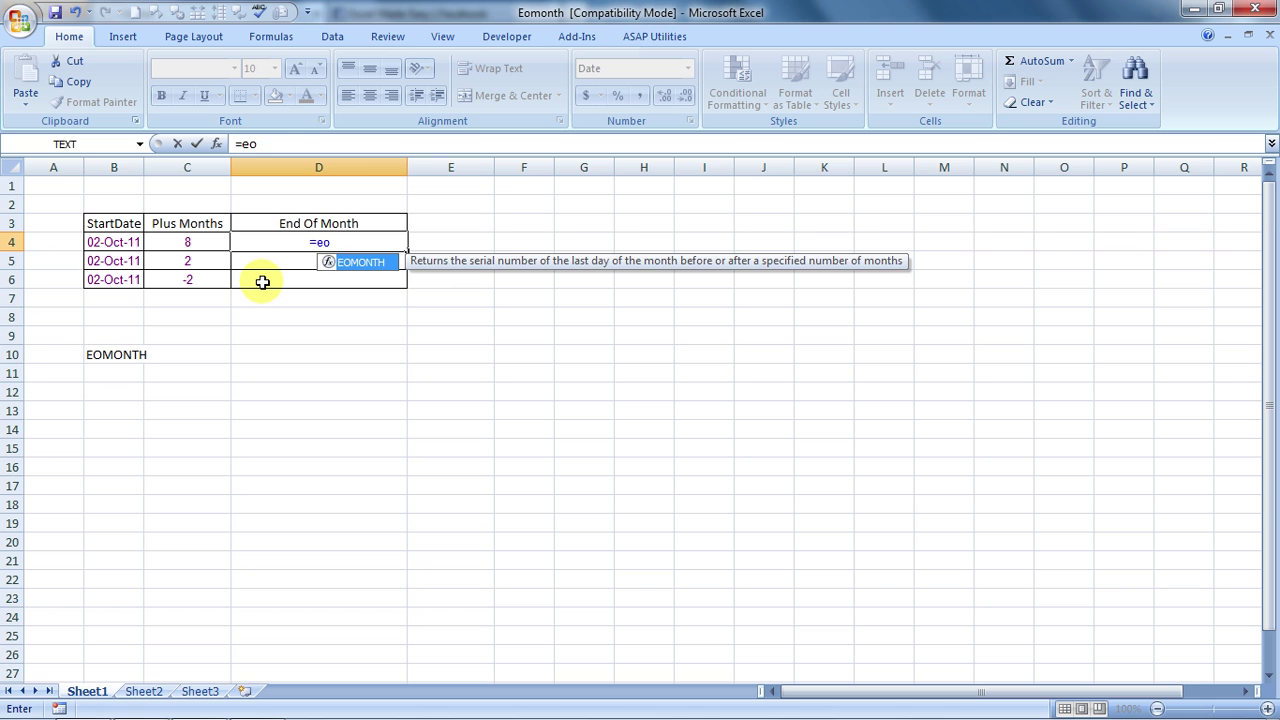
type("mont")
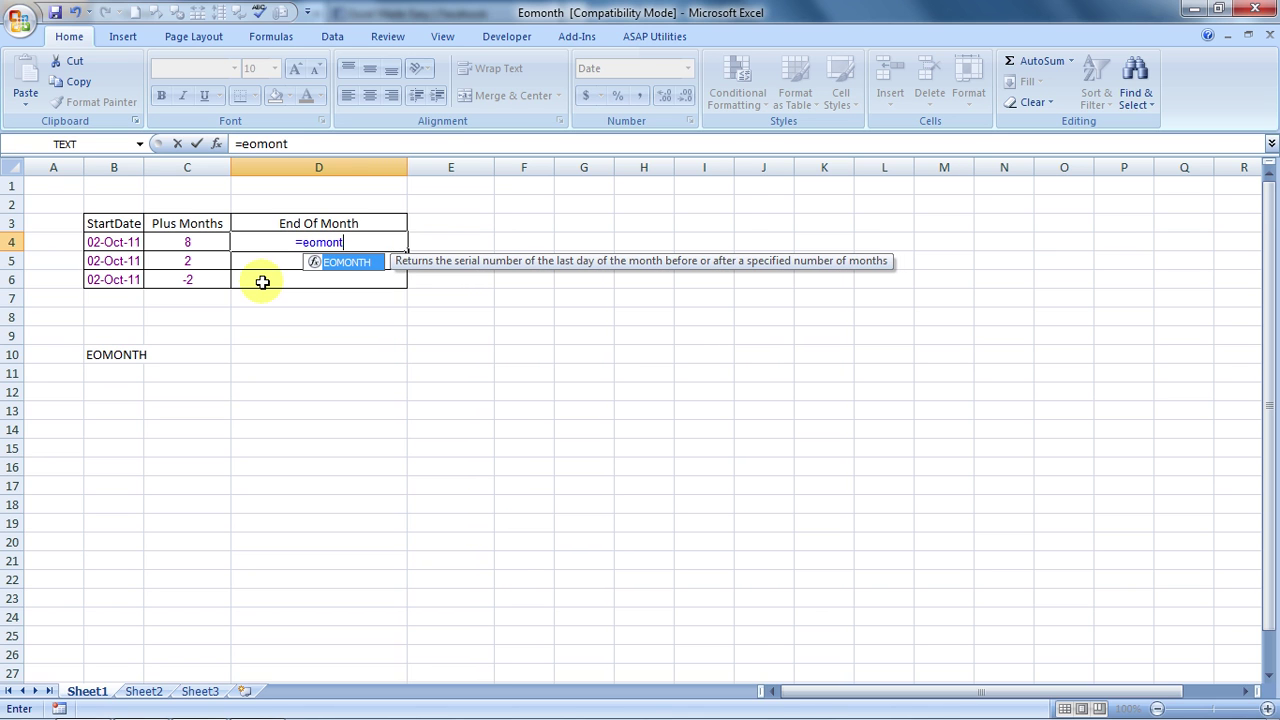
type("h")
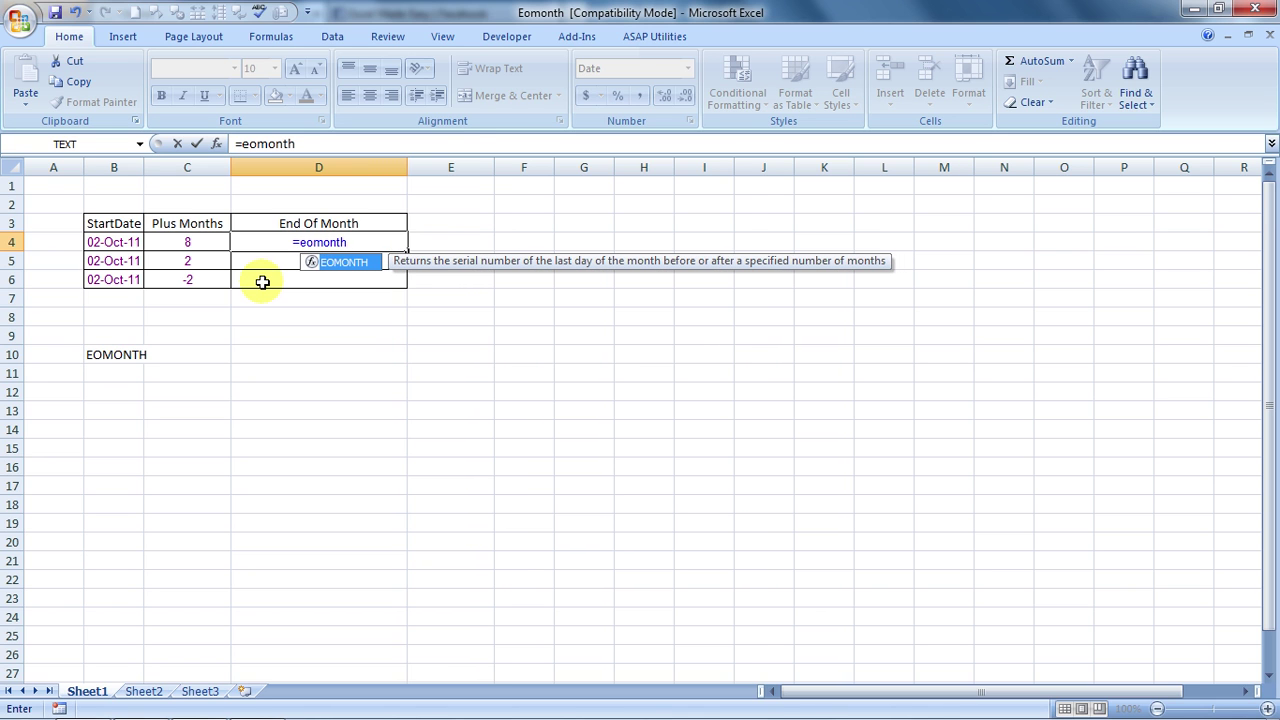
type("(")
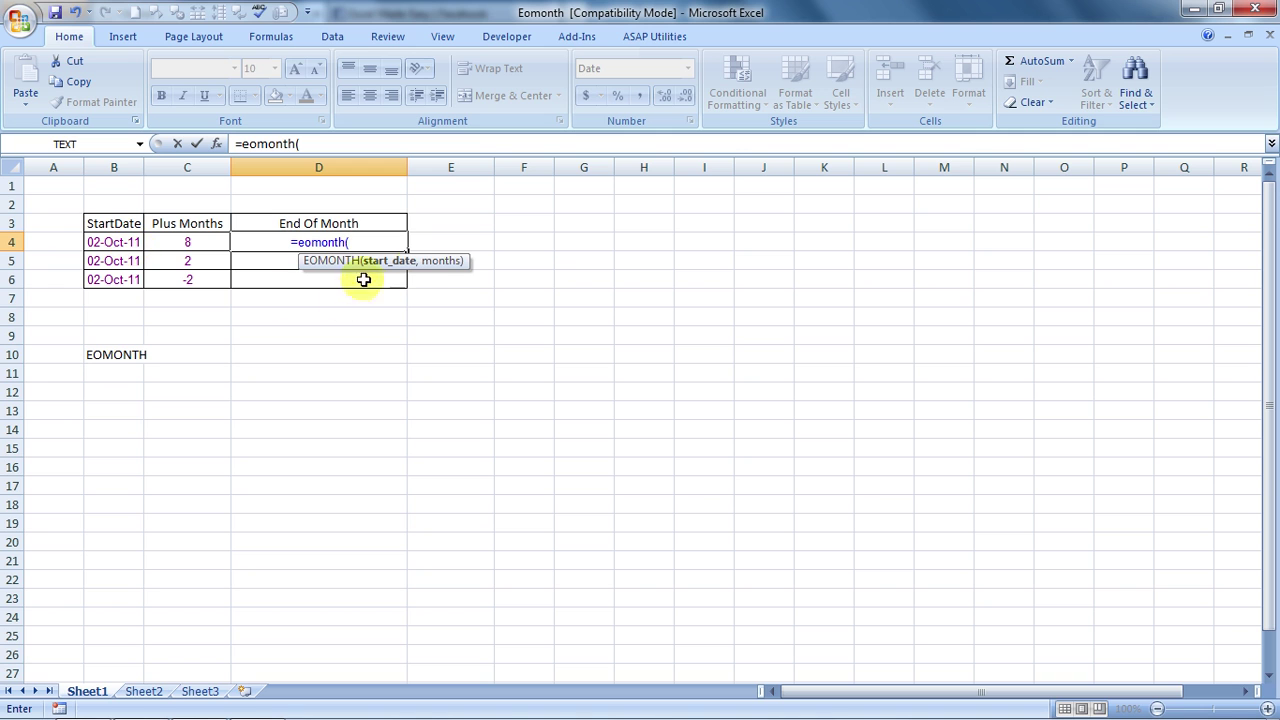
left_click(114, 242)
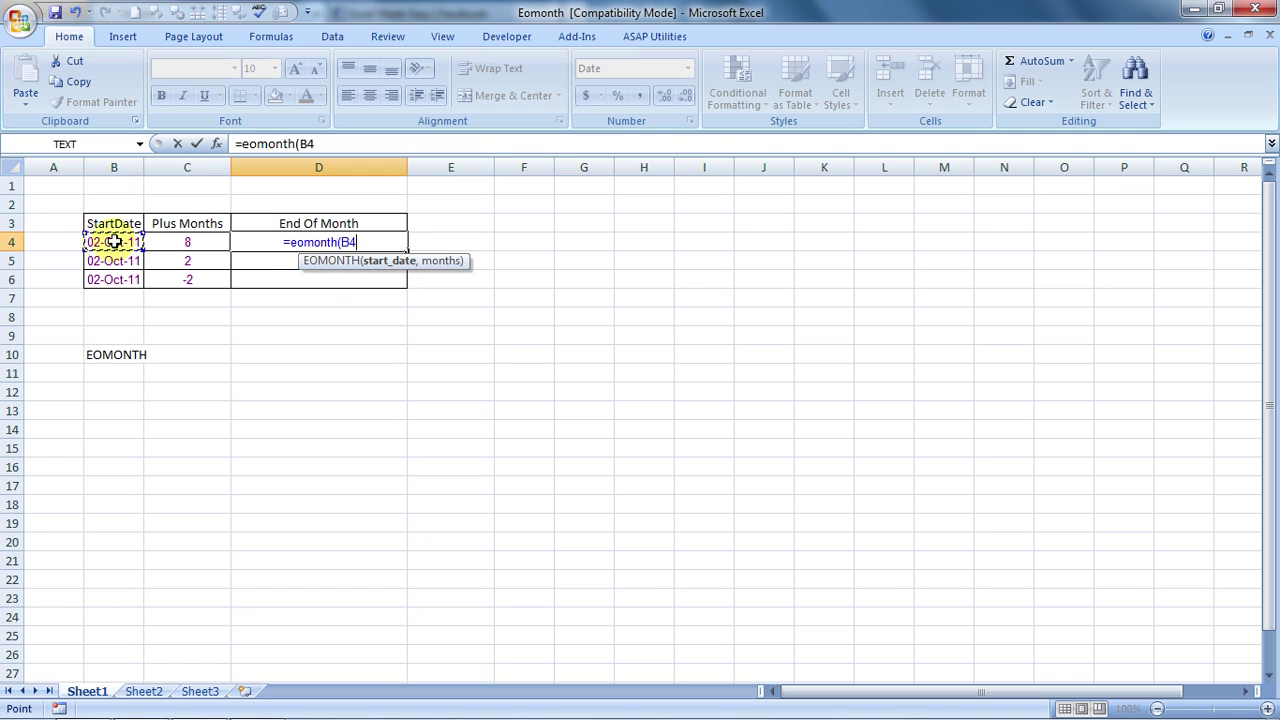
type(",")
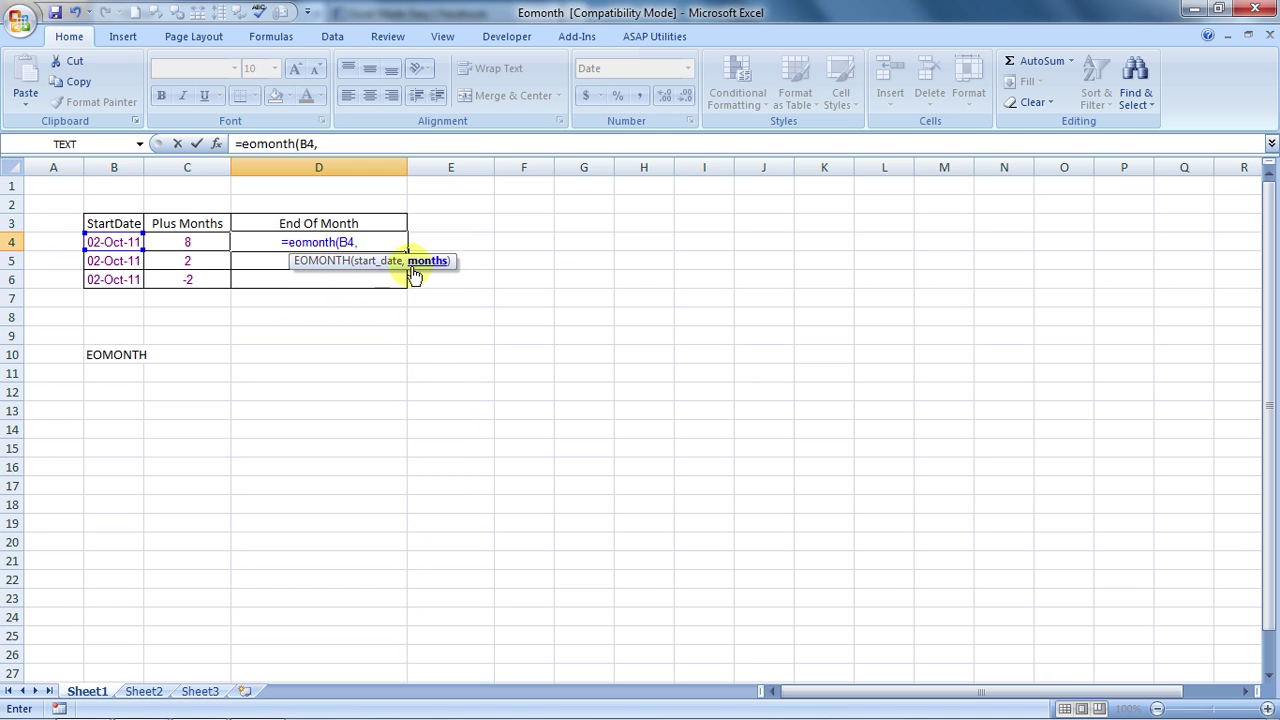
left_click(210, 242)
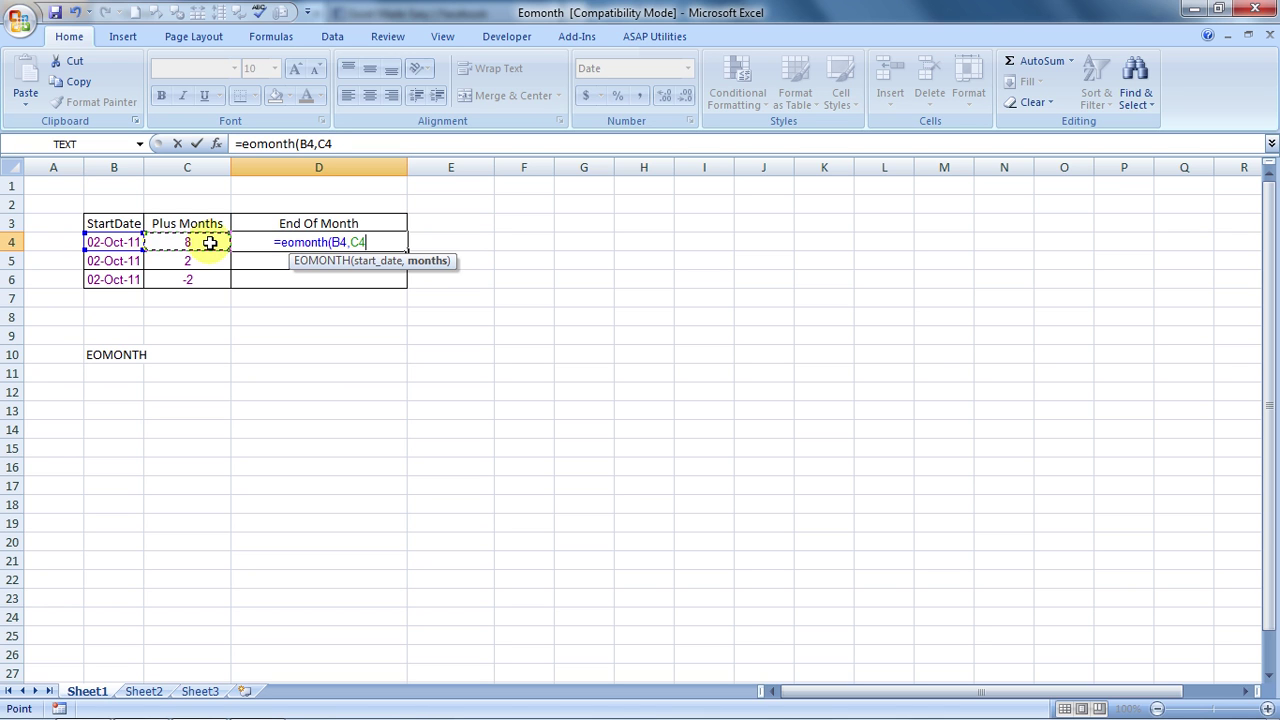
type(")")
key("Return")
key("Up")
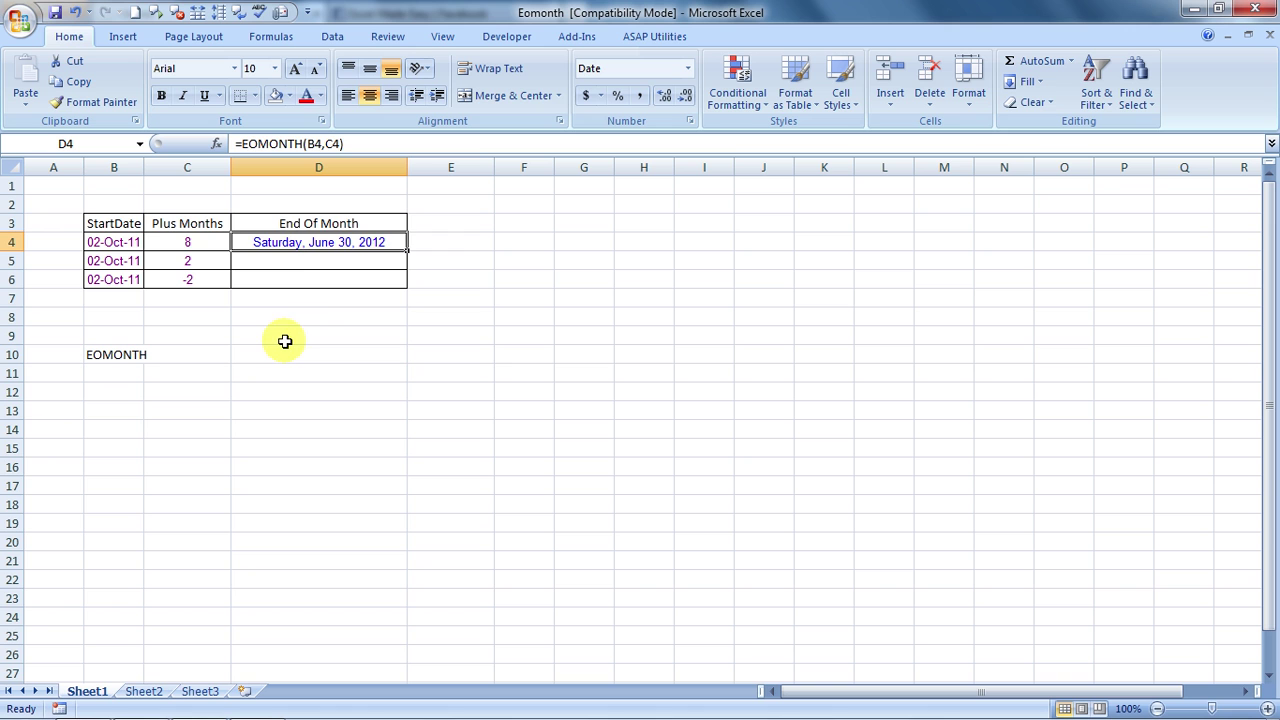
Step: Enter =EOMONTH(B5,2) in cell D5, with the month count as a fixed number instead of a cell reference
left_click(285, 263)
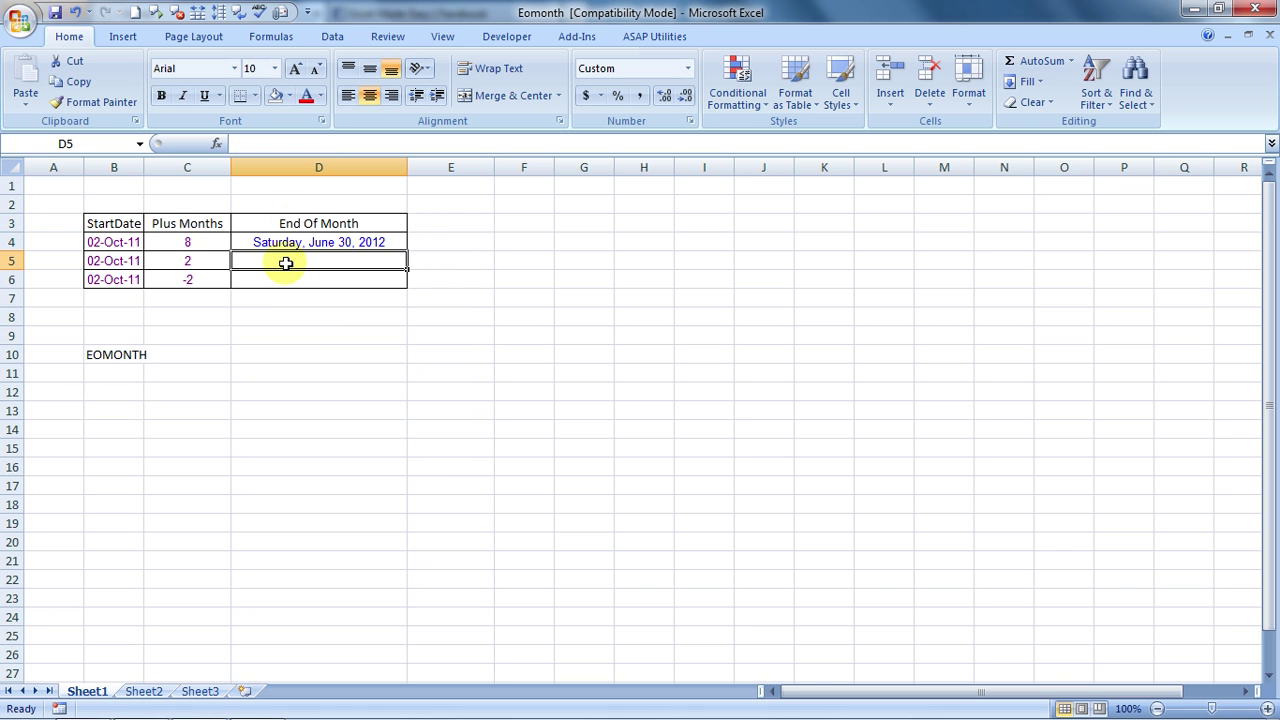
type("=")
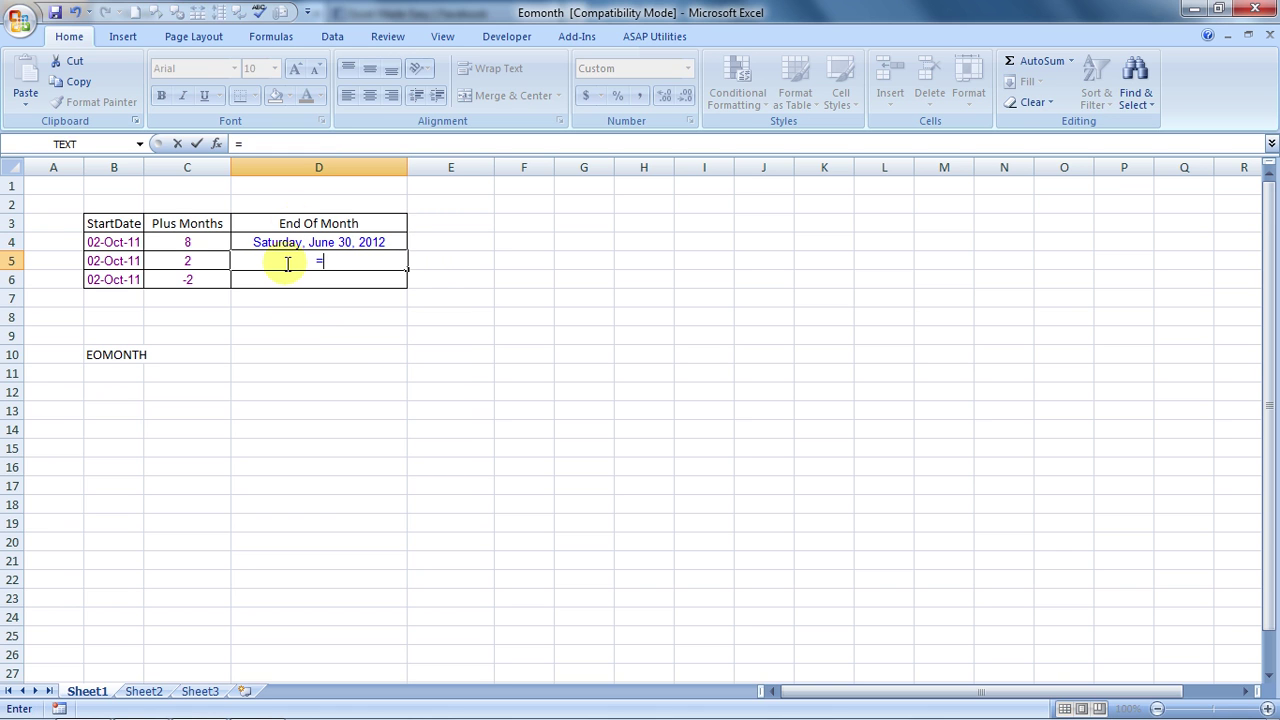
type("e")
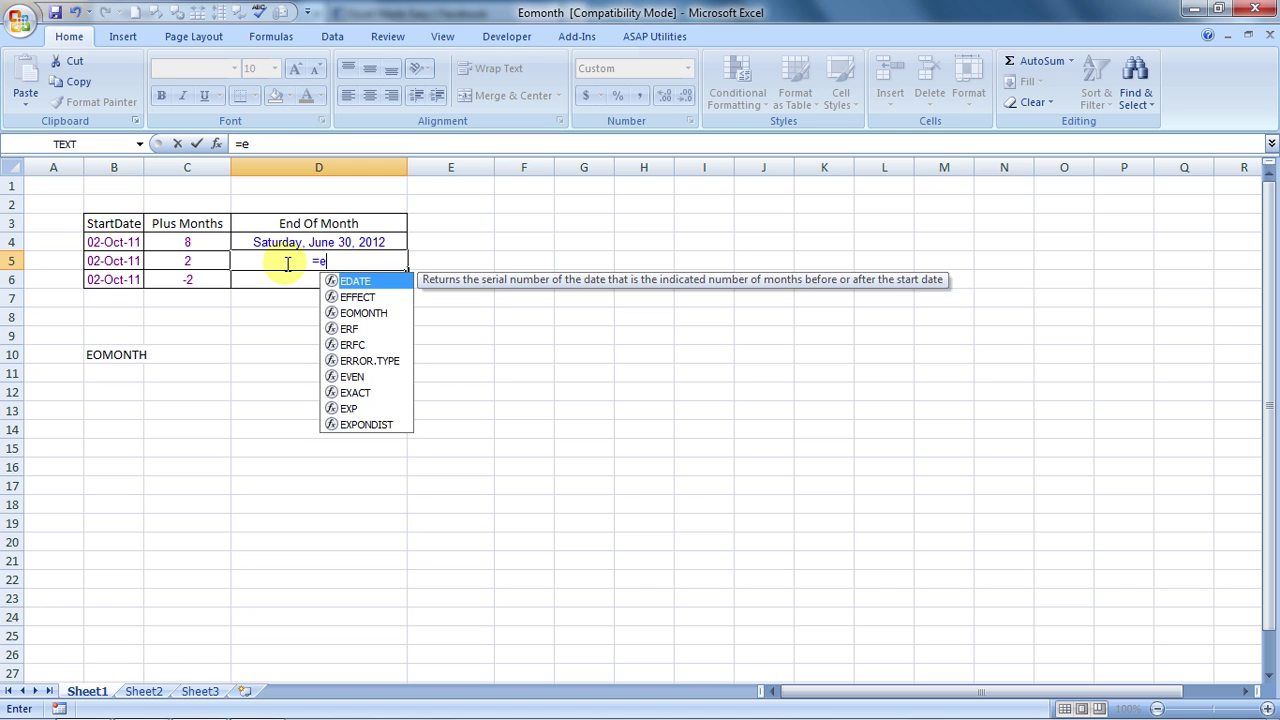
type("omonth")
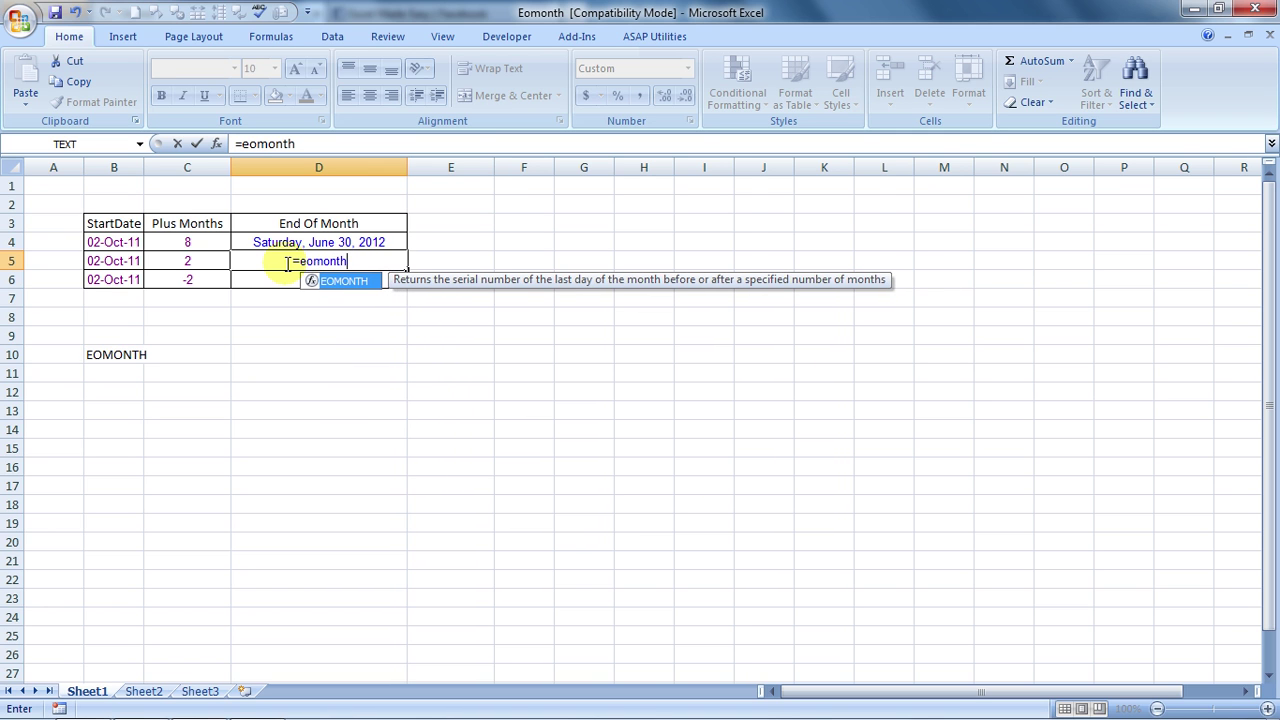
type("(")
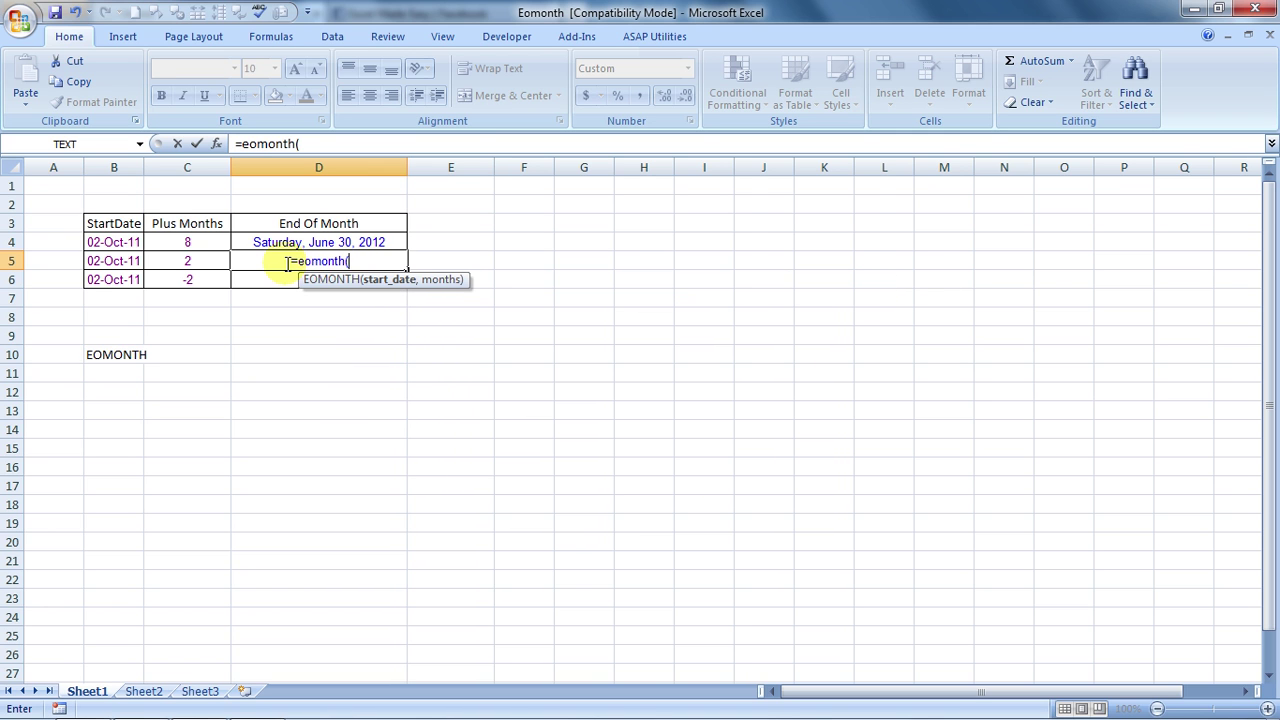
left_click(105, 261)
type(",")
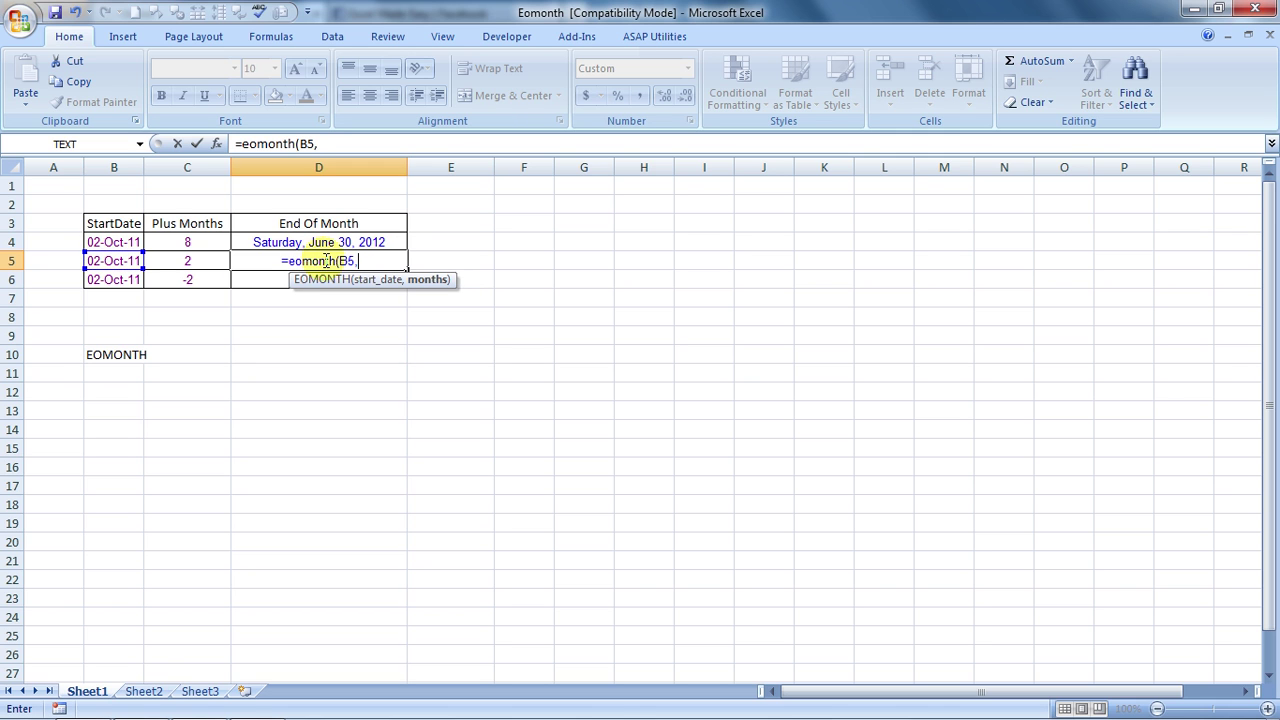
type("2)")
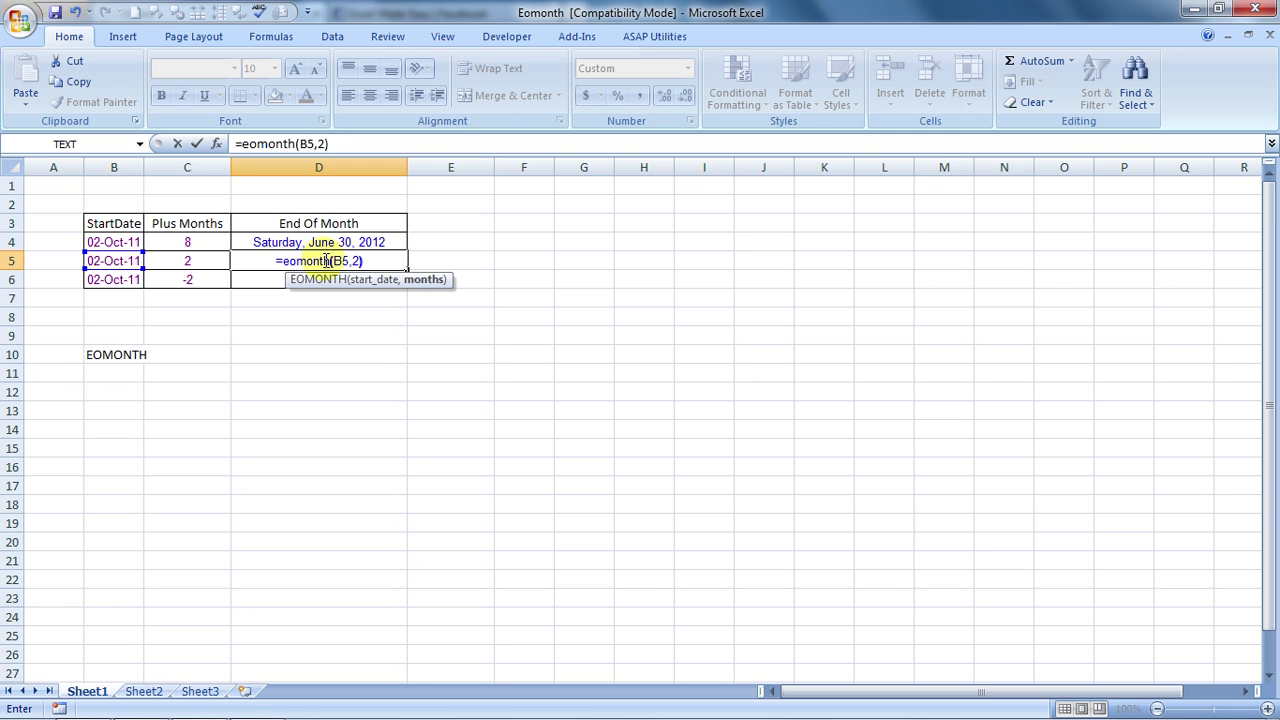
key("Return")
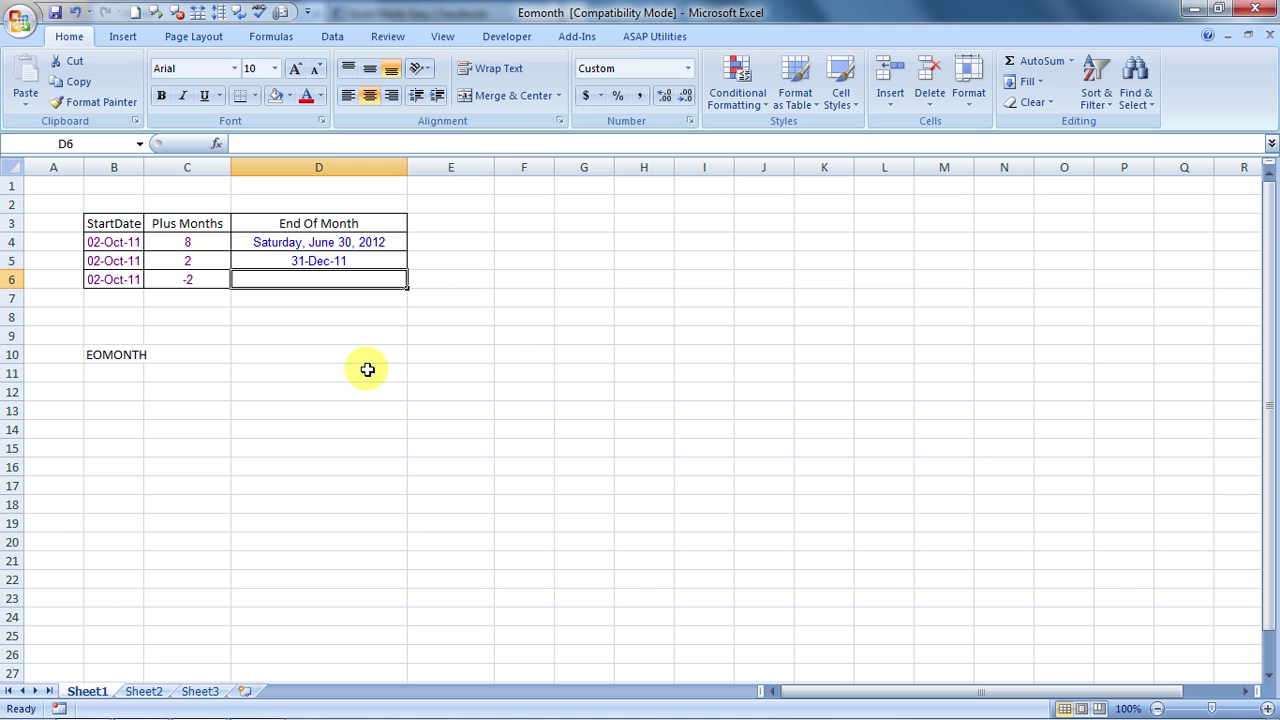
Step: Format cell D5 as a Date of the long type *Wednesday, March 14, 2001
key("Up")
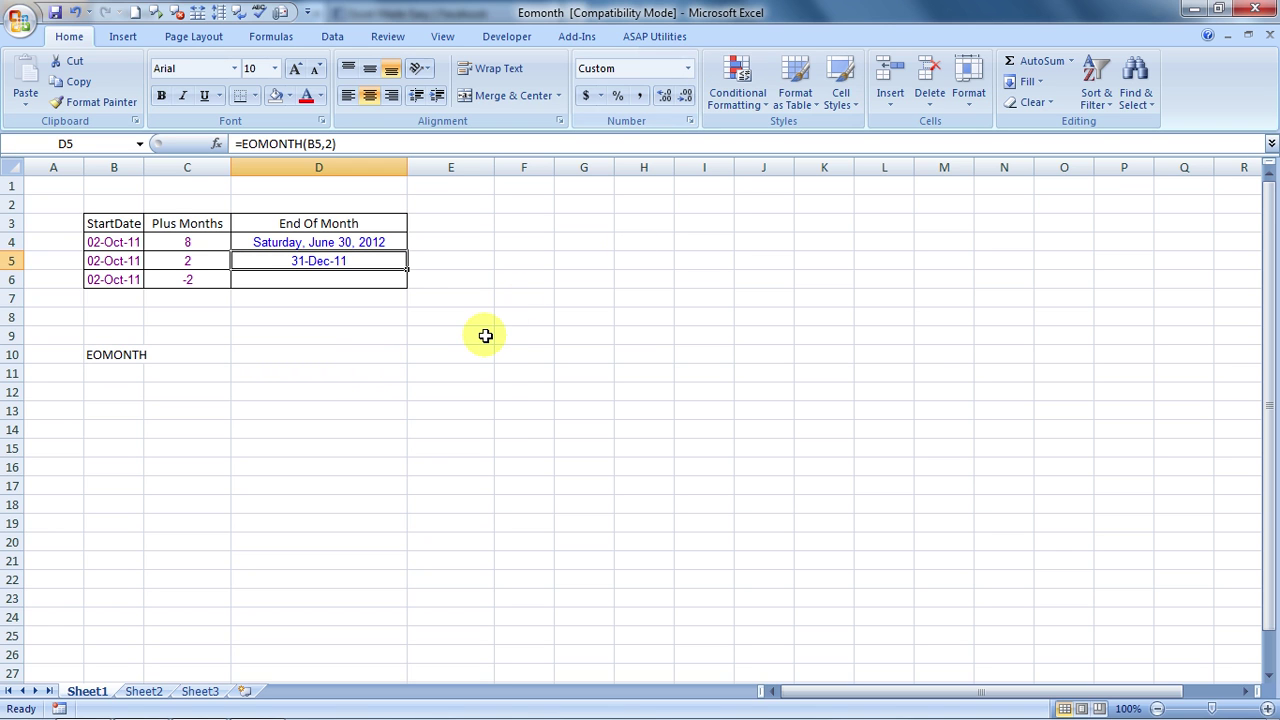
key("shift+F10")
key("f")
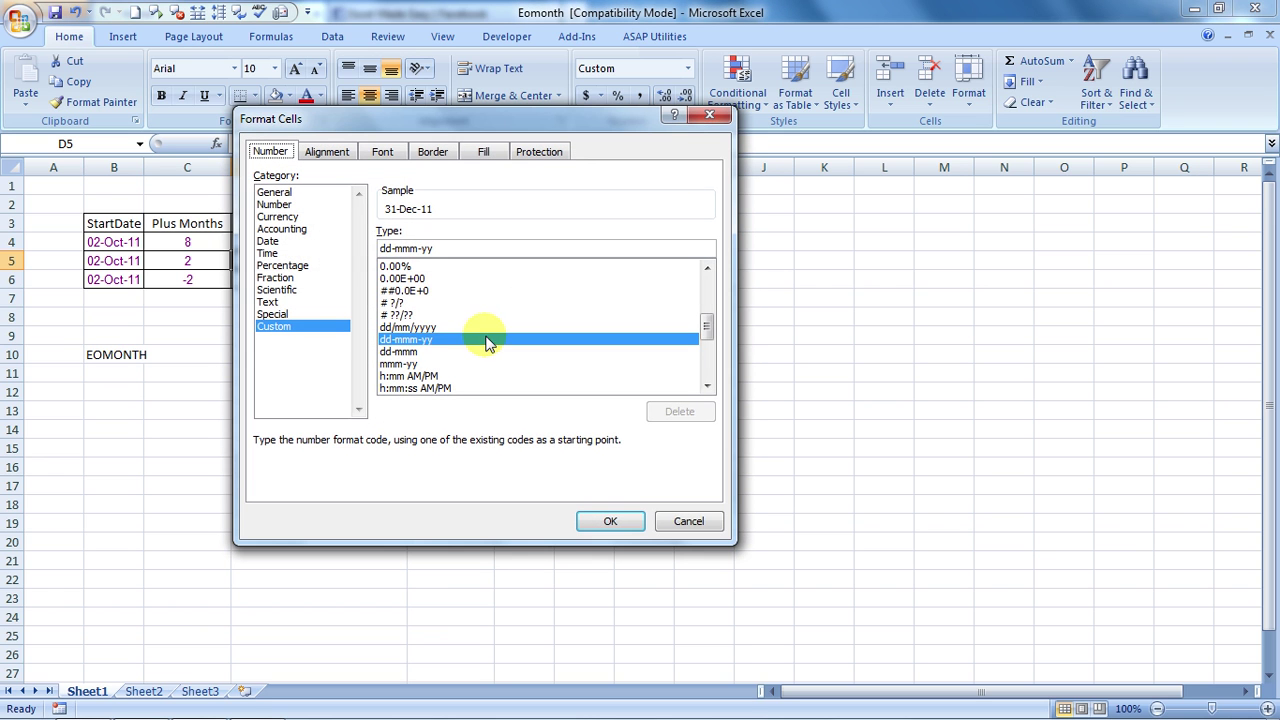
left_click(268, 243)
left_click(410, 260)
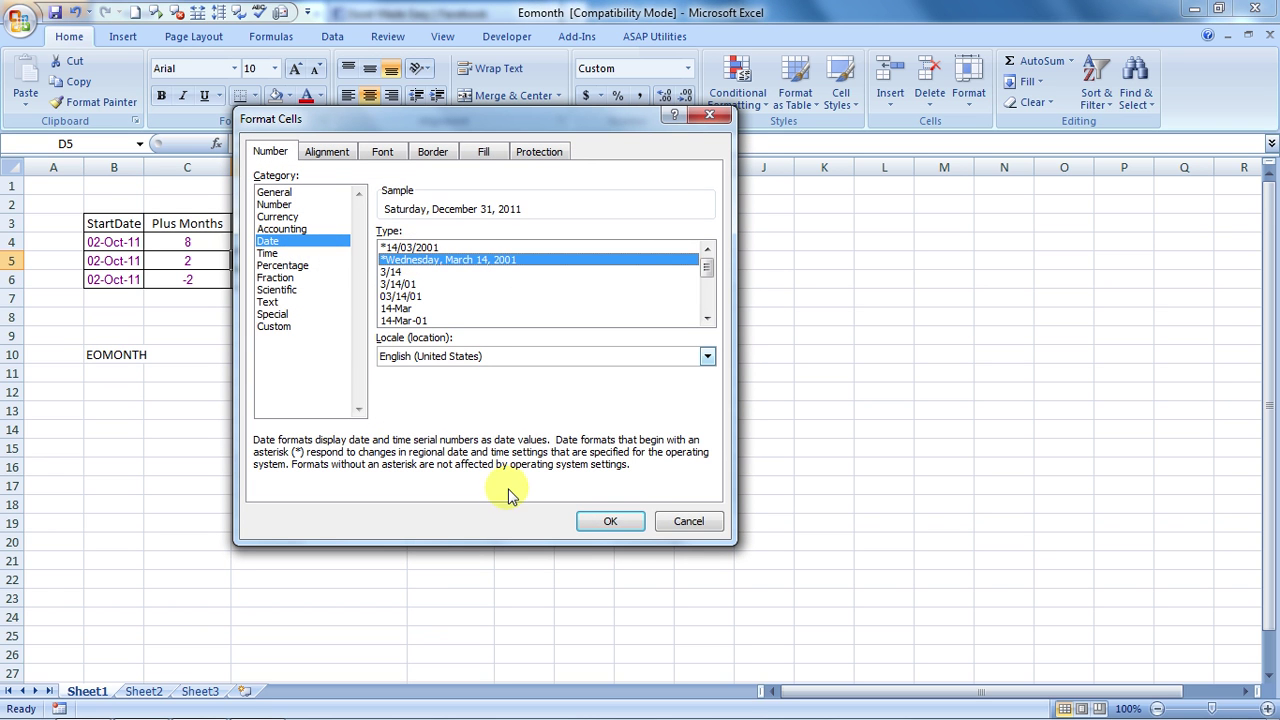
left_click(422, 321)
left_click(440, 259)
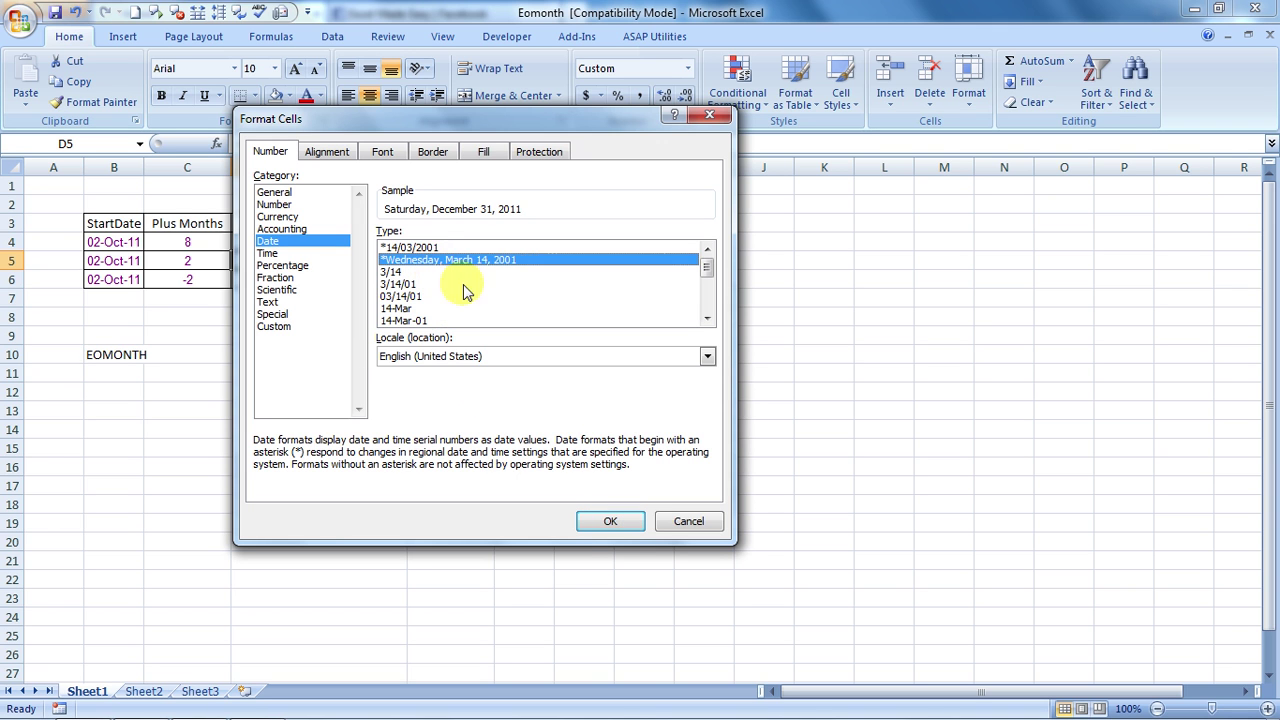
left_click(605, 530)
left_click(484, 397)
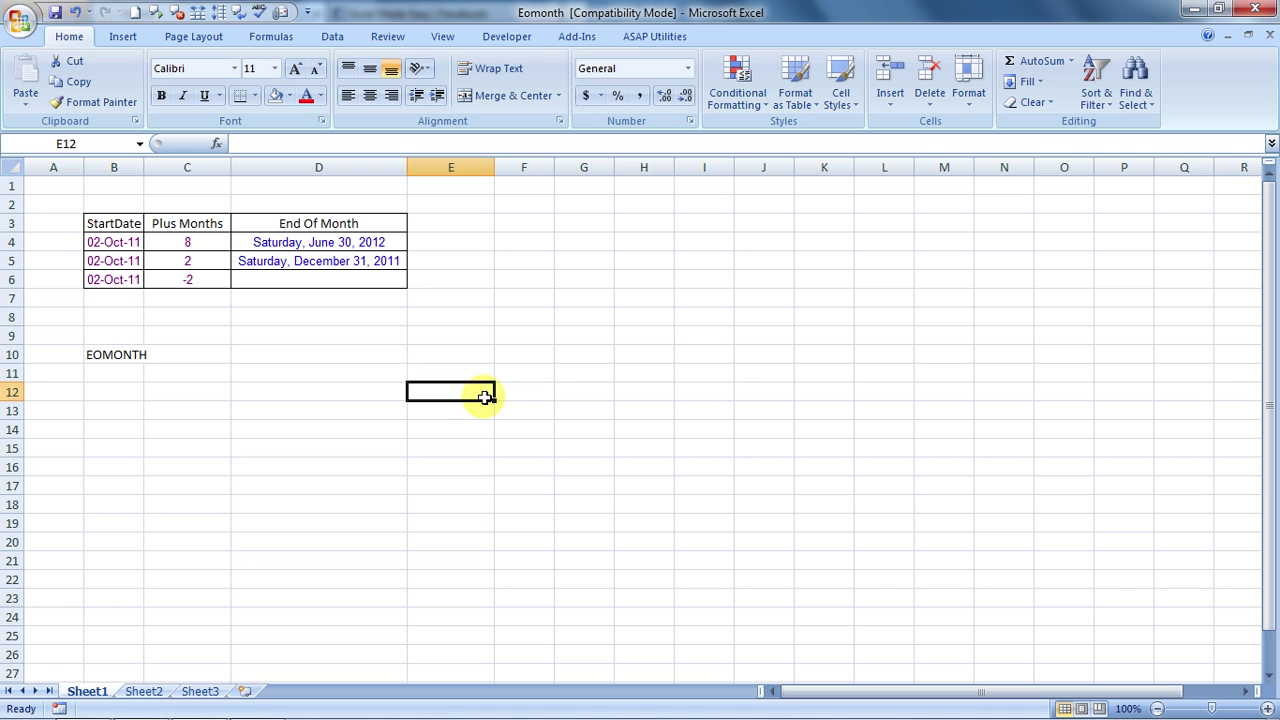
Step: Enter the formula =EOMONTH(B6,C6) in cell D6 for the row with negative months
key("Up")
key("Up")
key("Up")
key("Up")
key("Up")
key("Up")
key("Up")
key("Up")
key("Left")
key("Down")
key("Down")
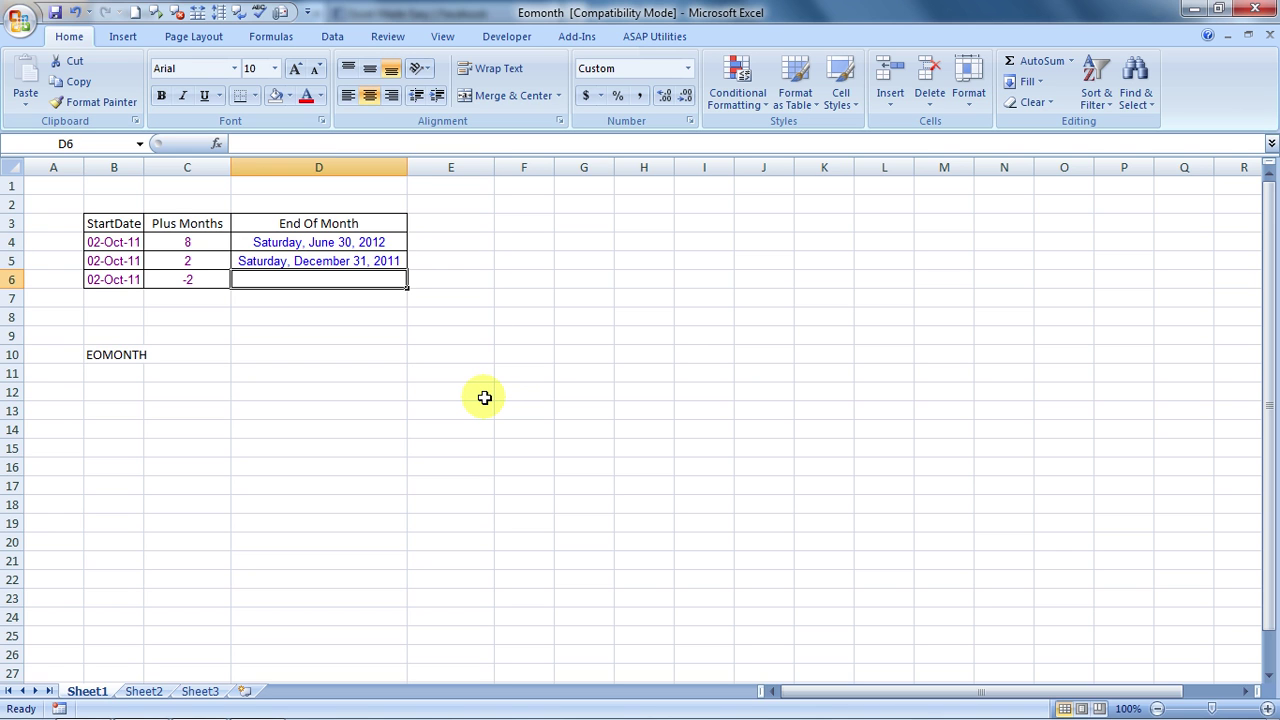
type("=")
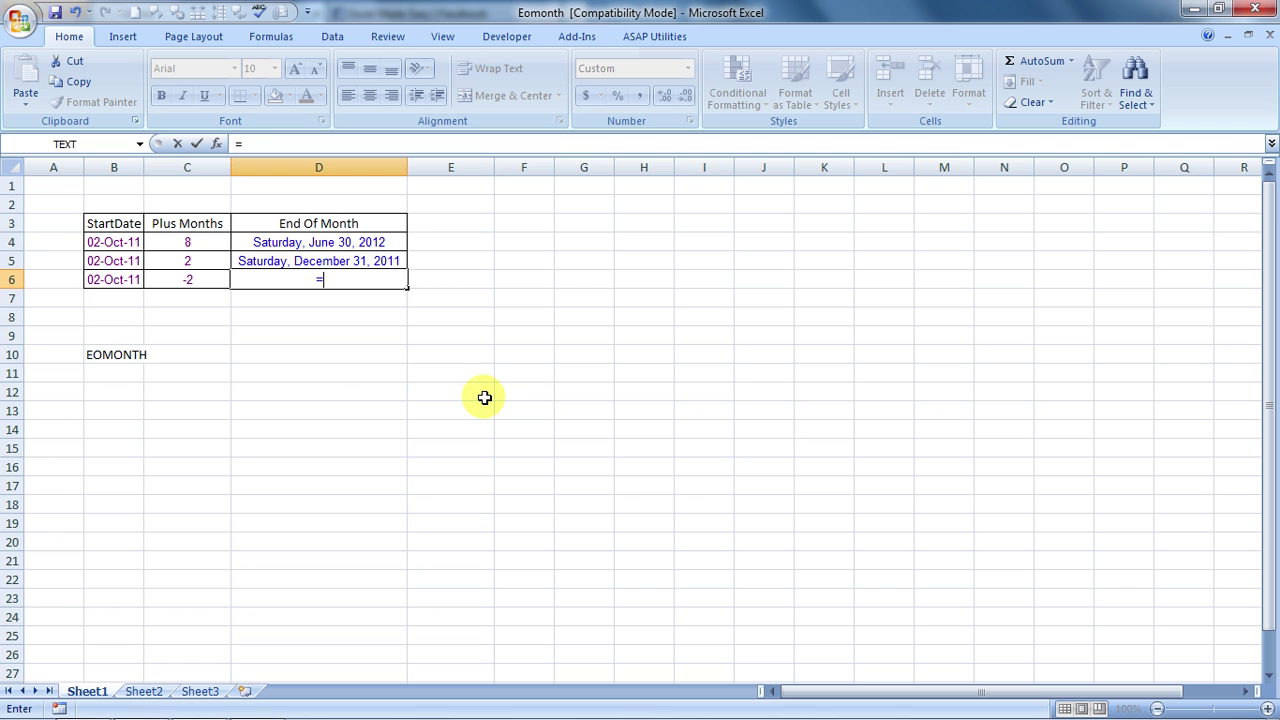
type("eom")
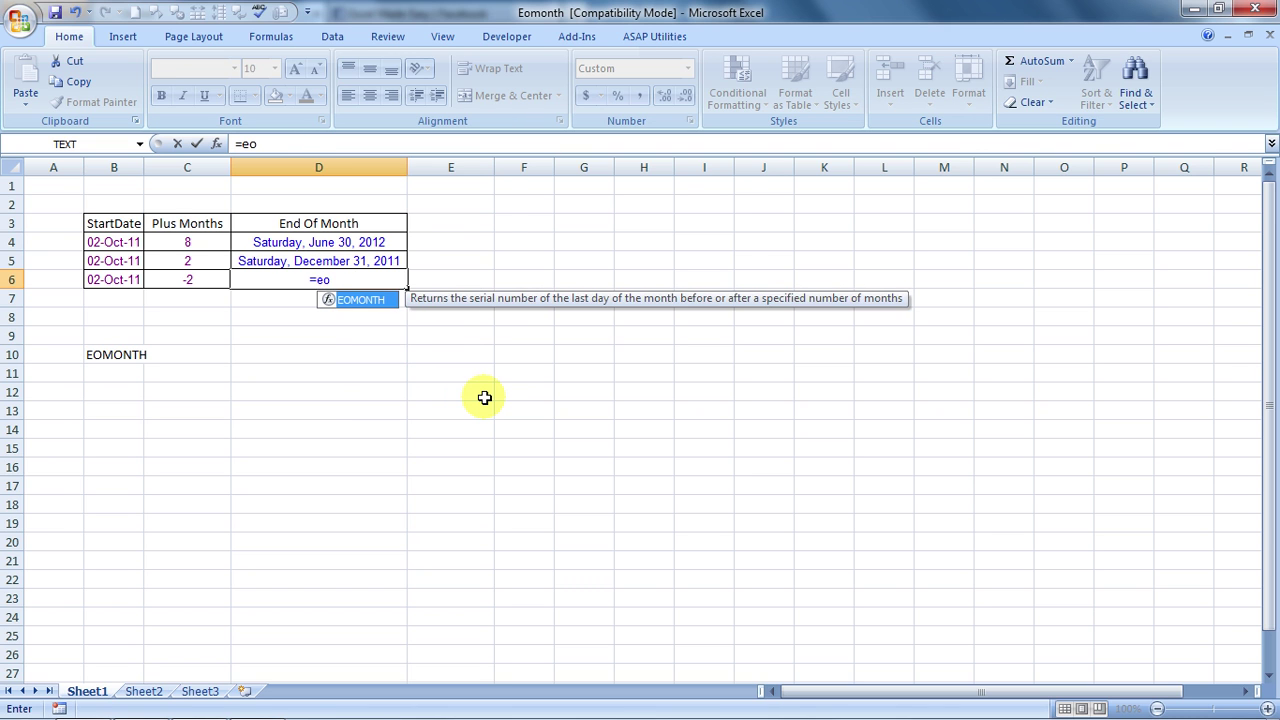
key("Tab")
key("Left")
key("Left")
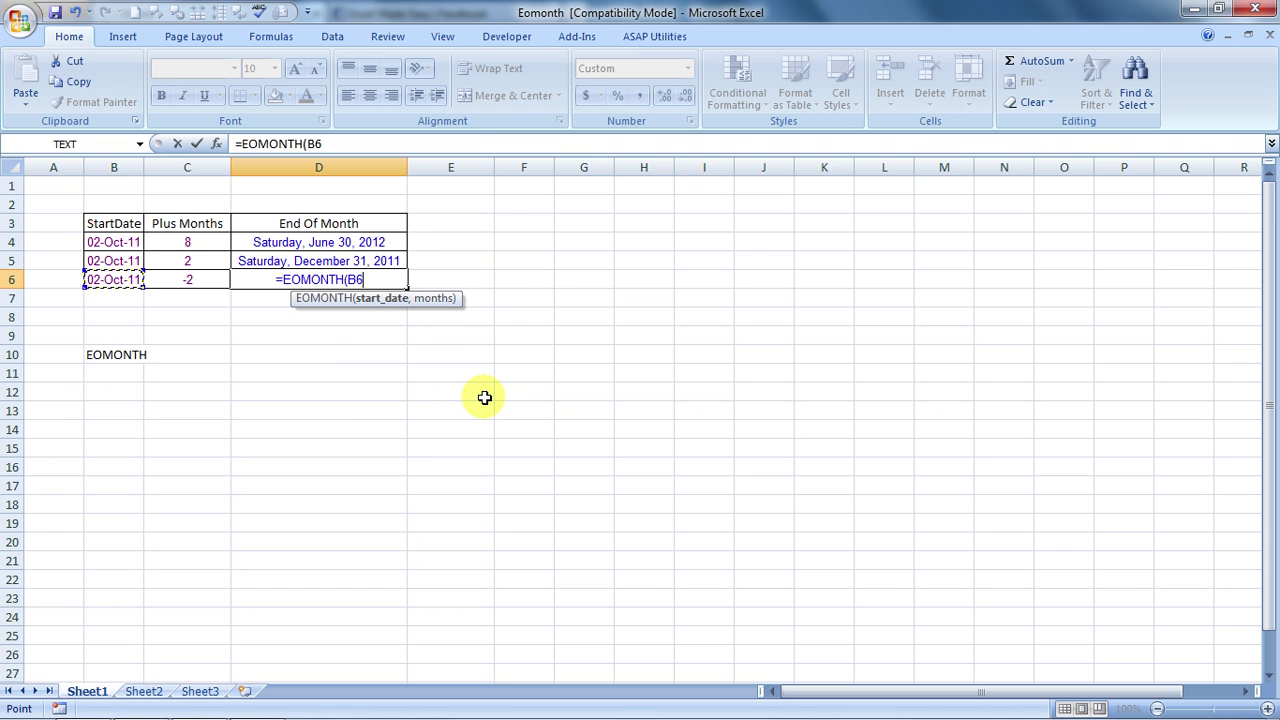
type(",")
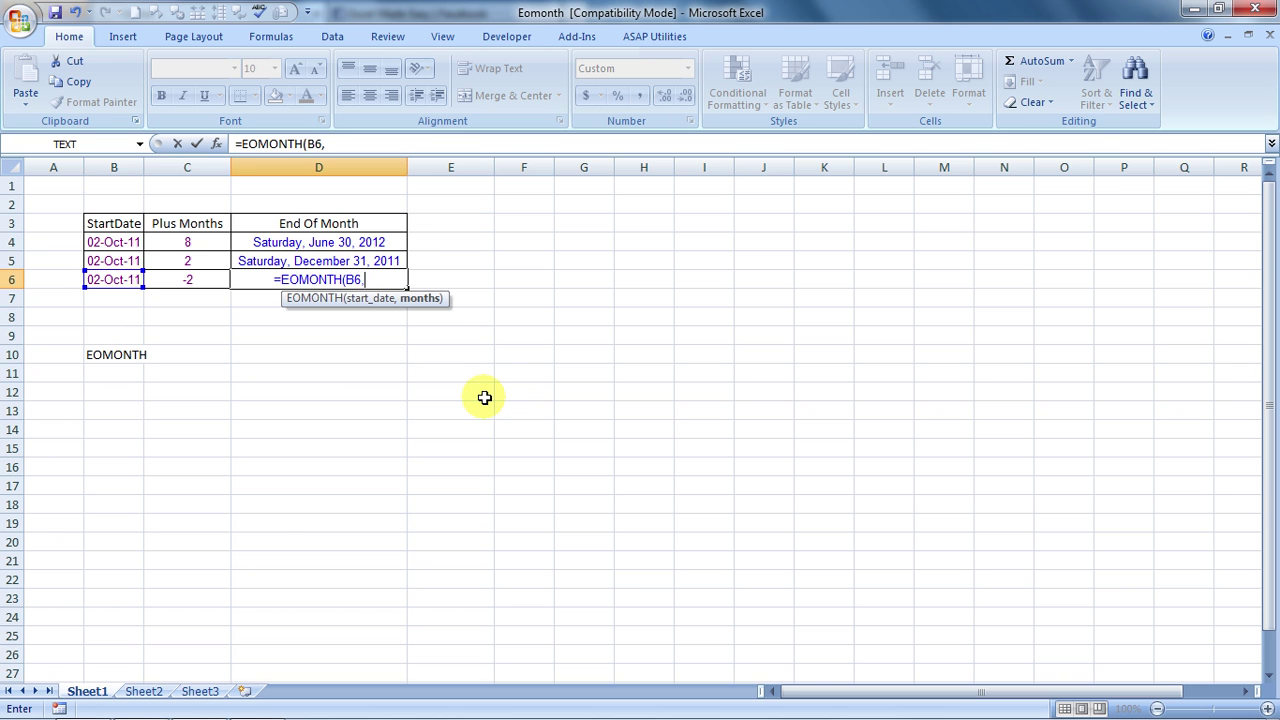
left_click(216, 280)
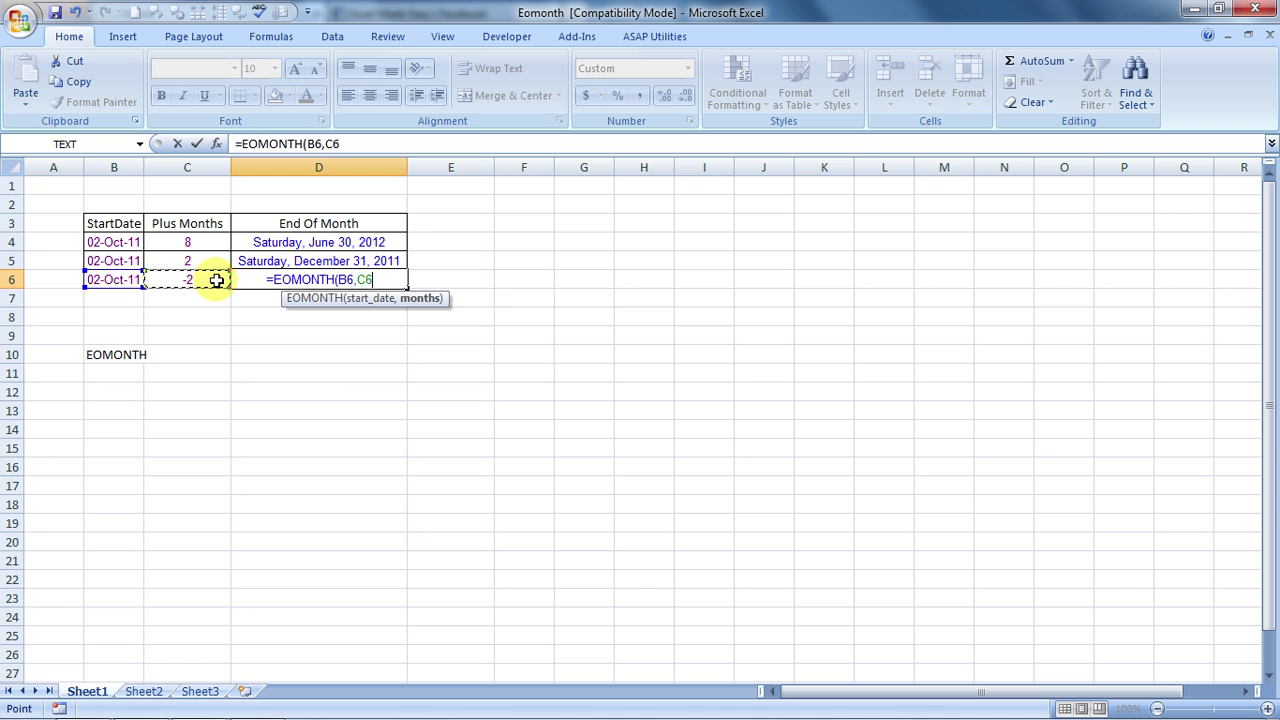
type(")")
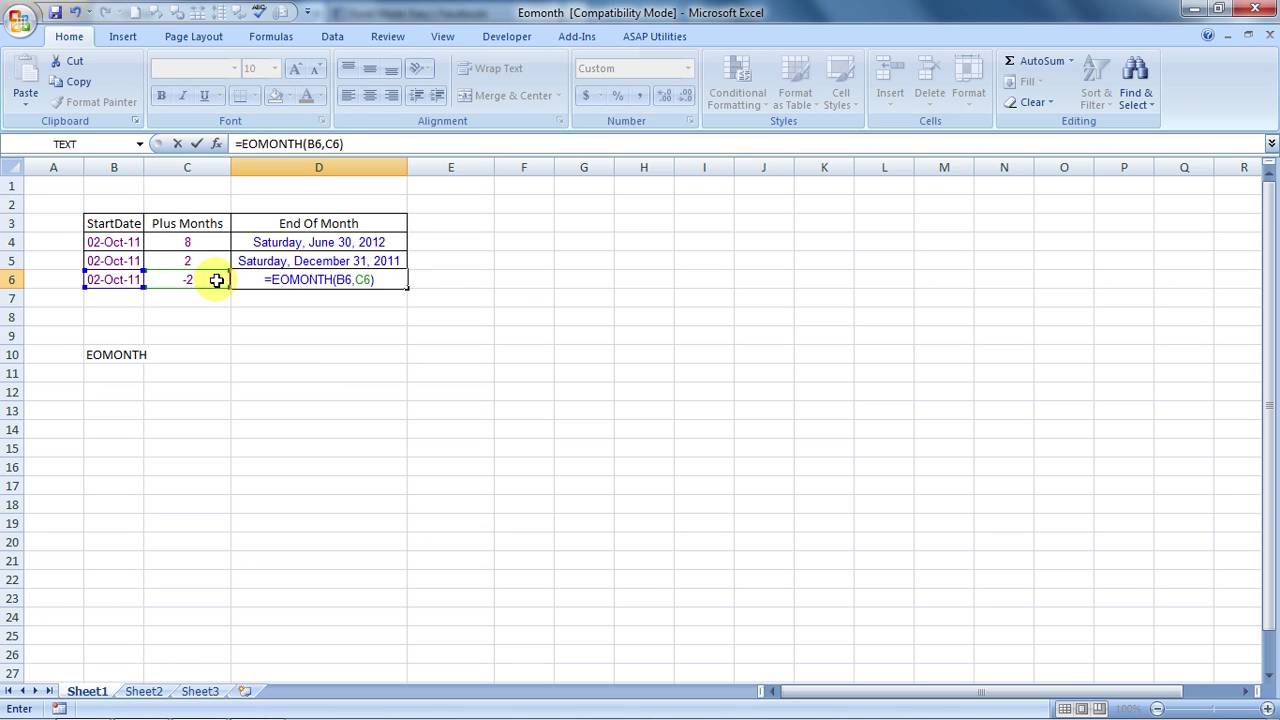
key("Return")
key("Up")
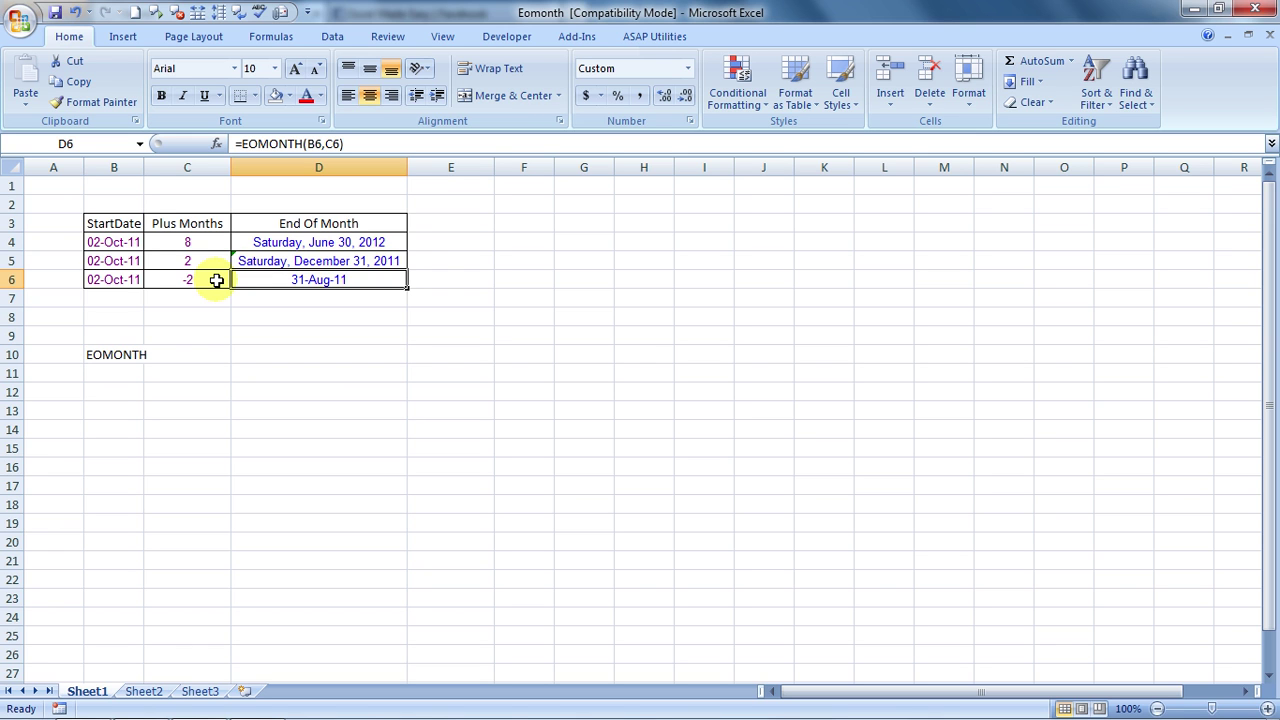
Step: Switch to Firefox to view the Excel Made Easy website and its Facebook page, and return to the Eomonth workbook in Excel
key("alt+Tab")
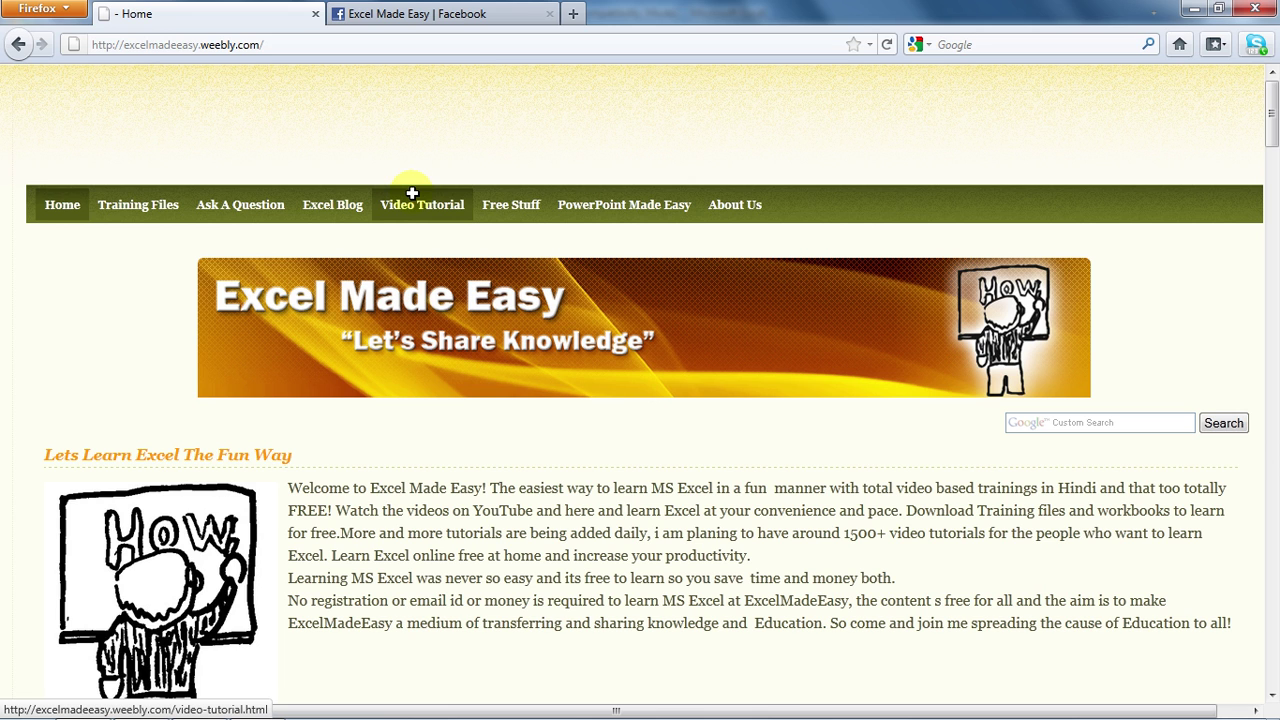
left_click(466, 13)
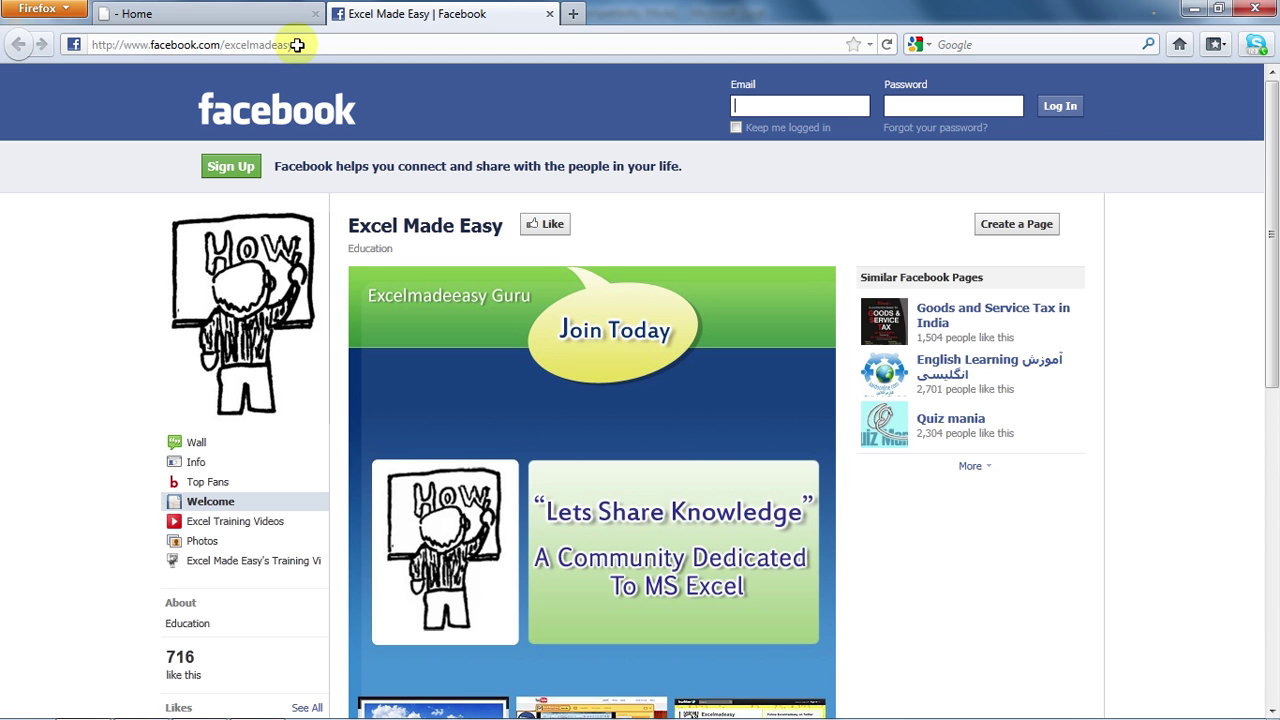
key("alt+Tab")
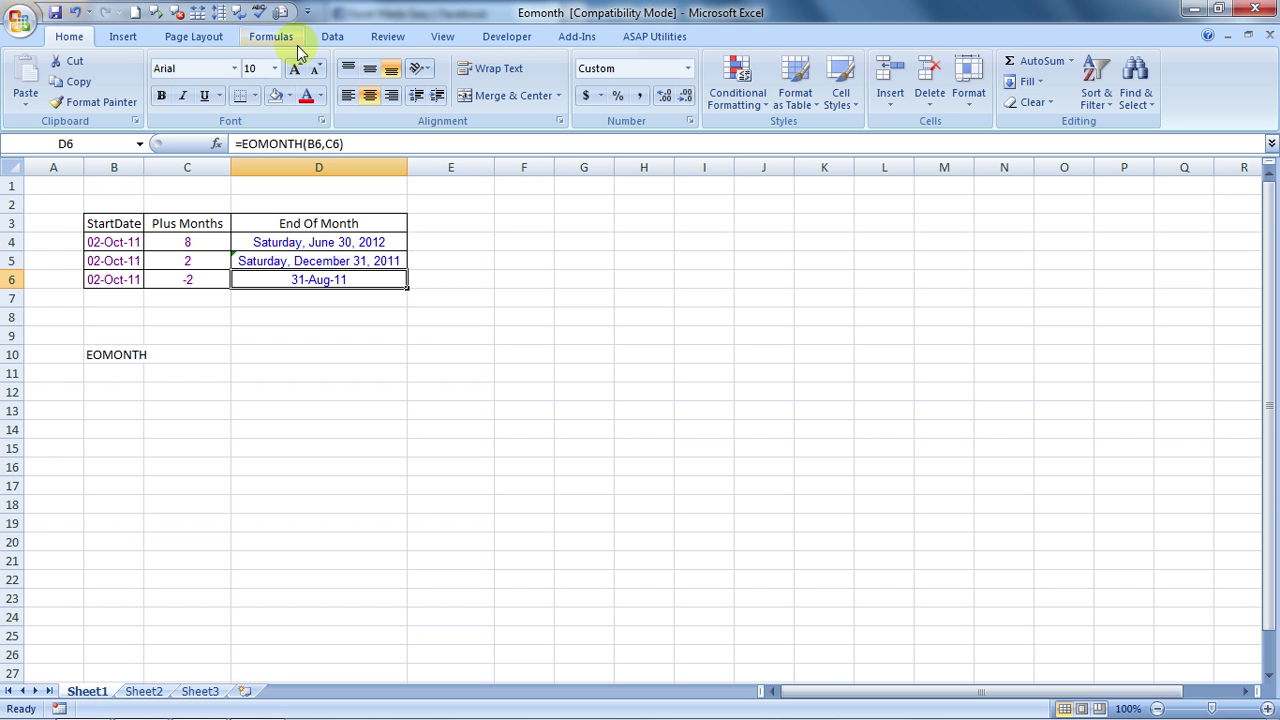